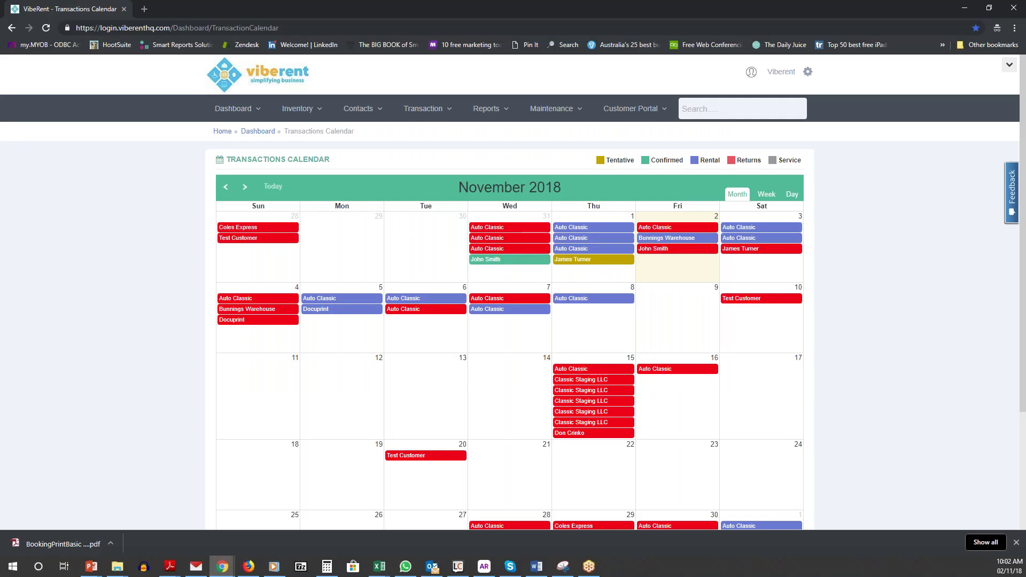
Step: Look up the Room item in Inventory Management and review its inventory details and pricing
left_click(298, 111)
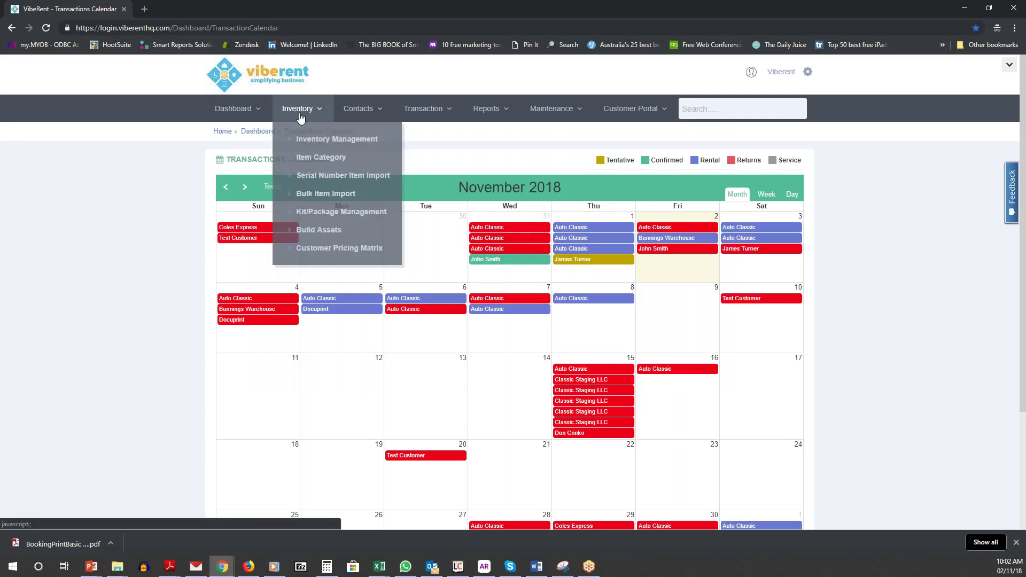
left_click(306, 140)
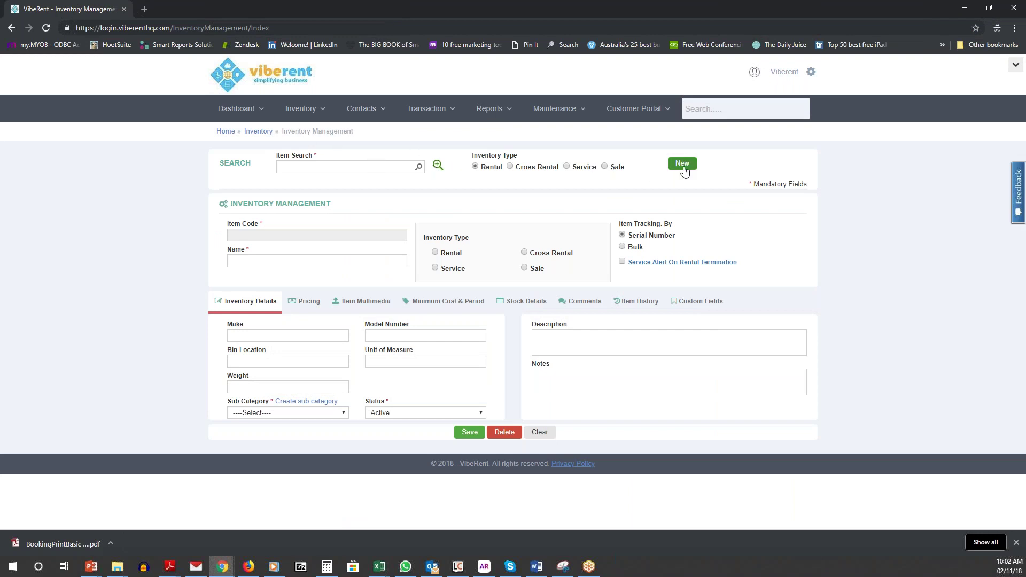
left_click(361, 165)
type("room")
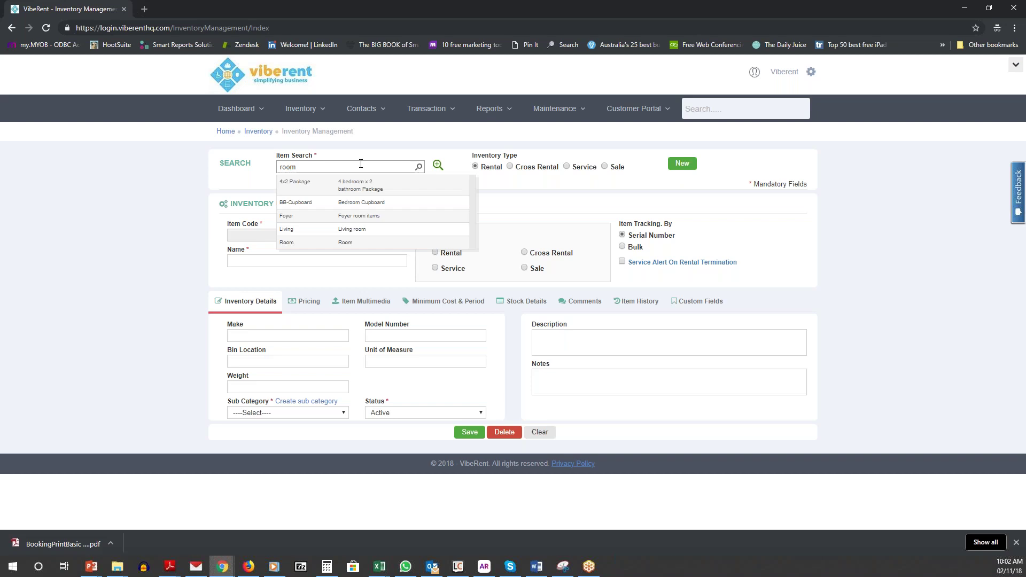
left_click(344, 242)
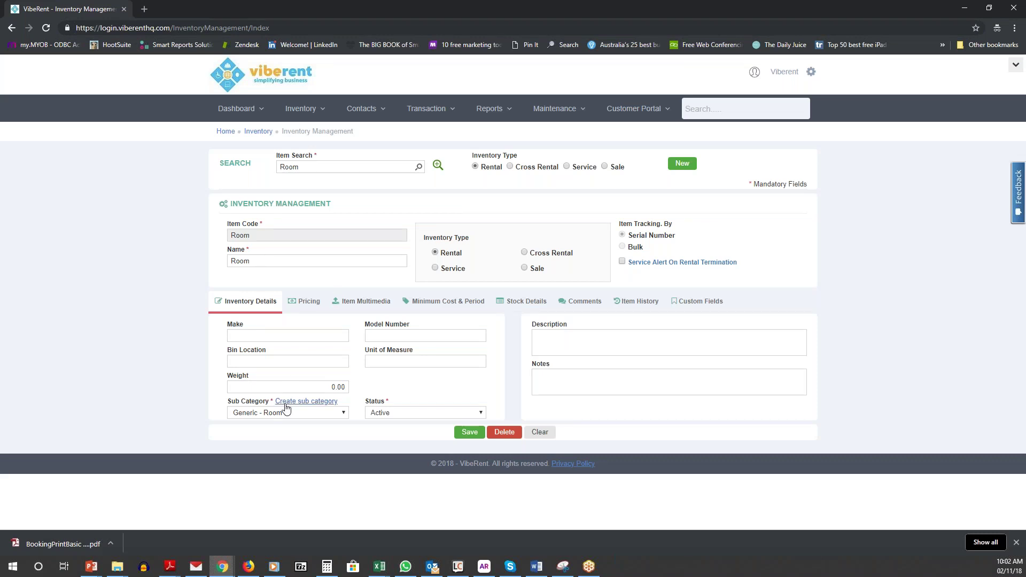
left_click(308, 307)
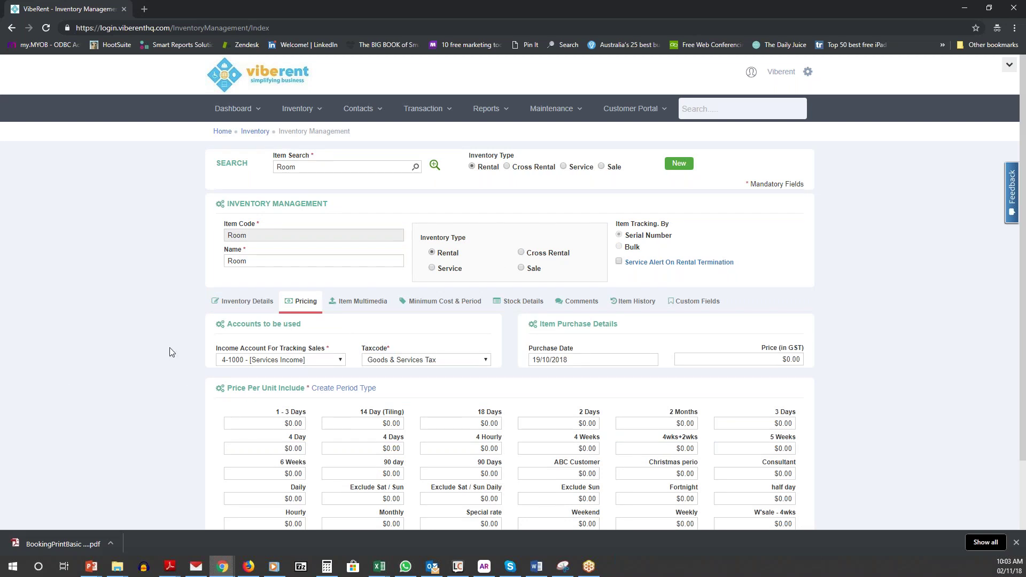
left_click(247, 303)
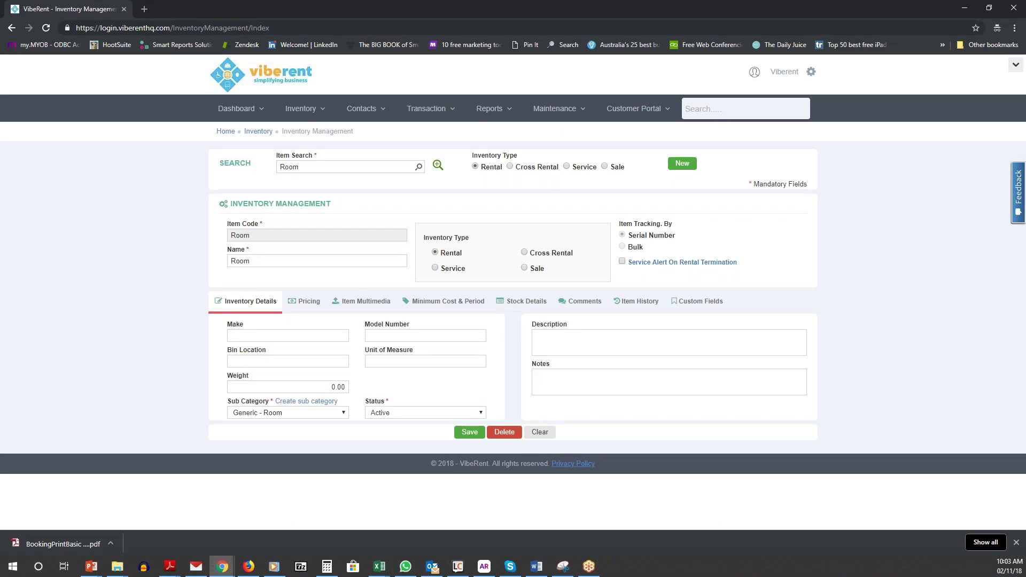
Step: Start a quote for the customer listed after Docuprint, using the BillTo address for shipping too, with reference number 4x2 Template
left_click(428, 113)
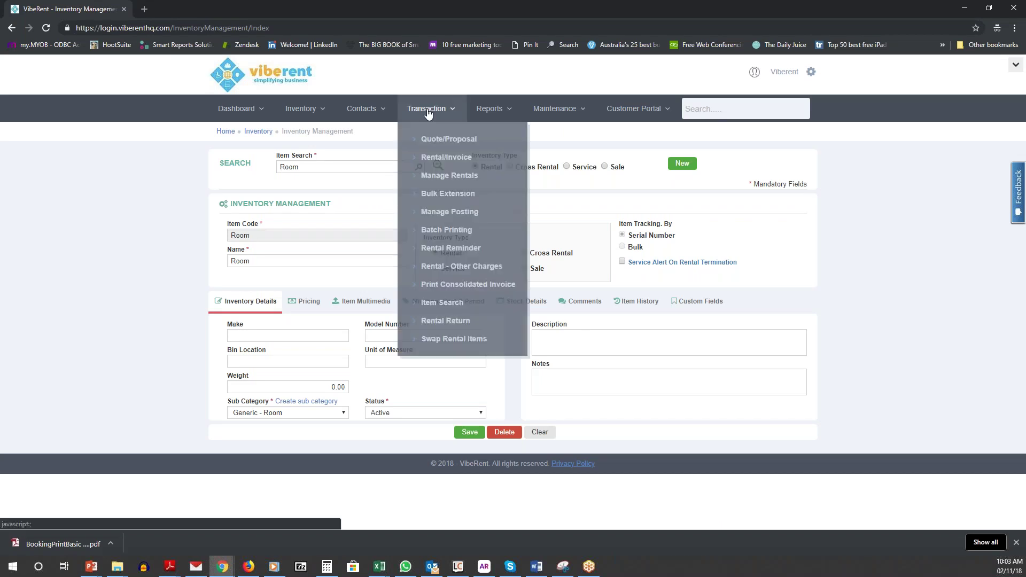
left_click(437, 140)
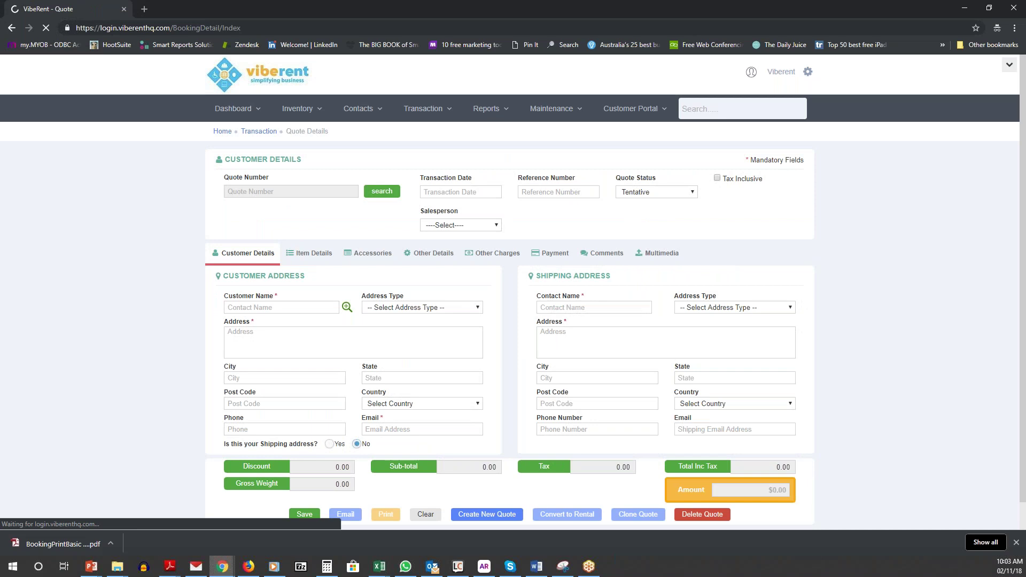
left_click(347, 308)
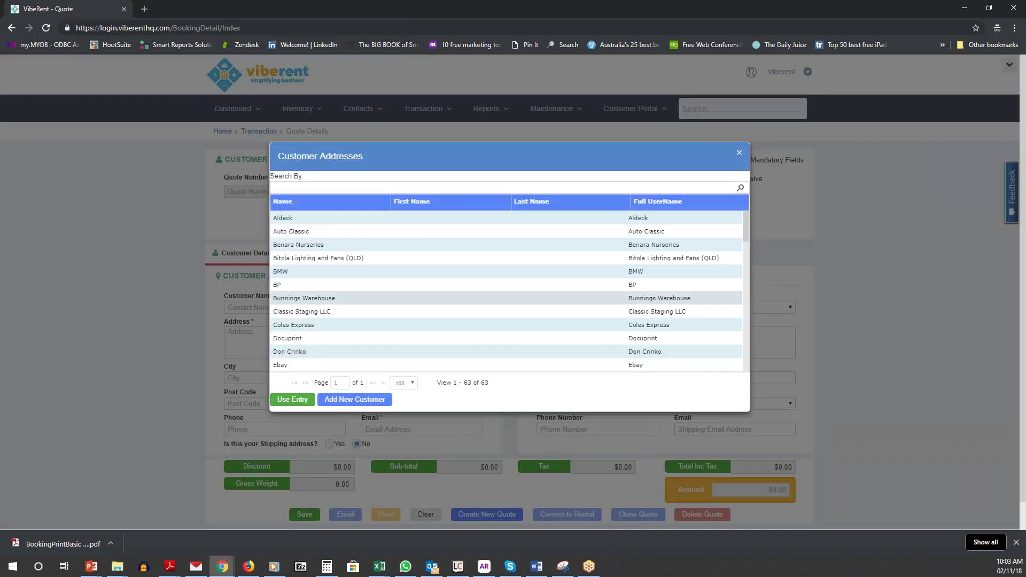
double_click(298, 357)
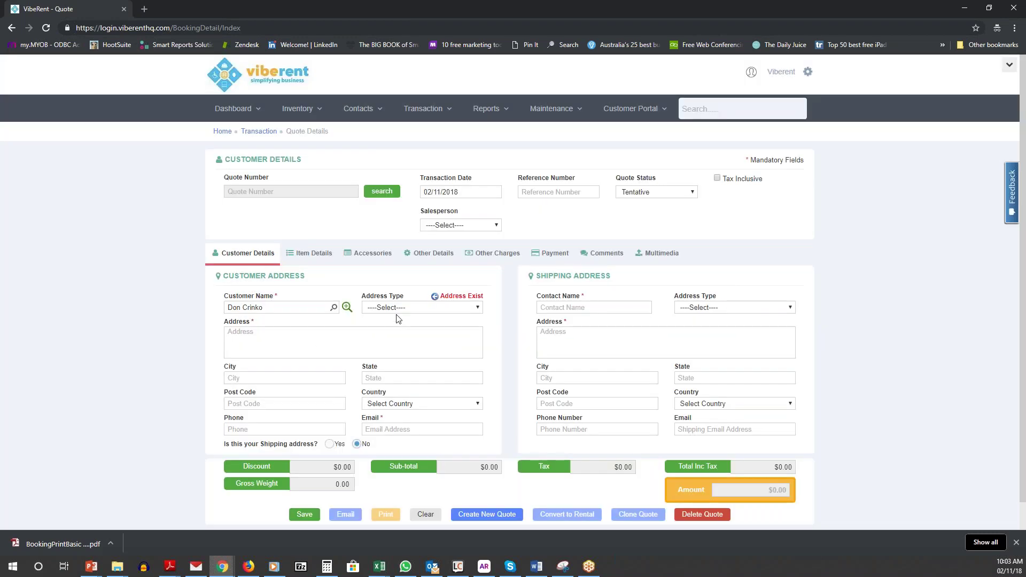
left_click(402, 313)
left_click(388, 353)
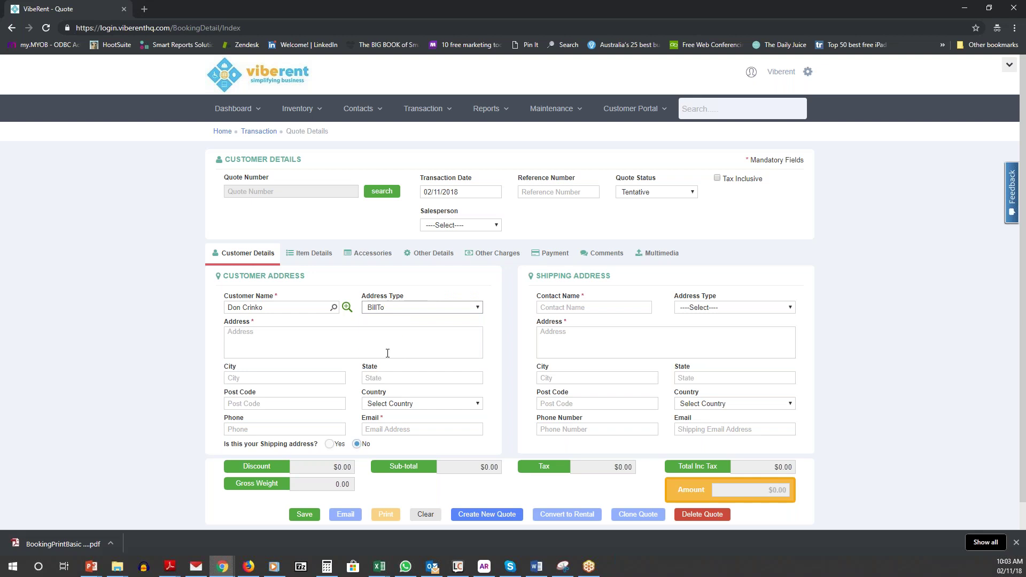
left_click(330, 444)
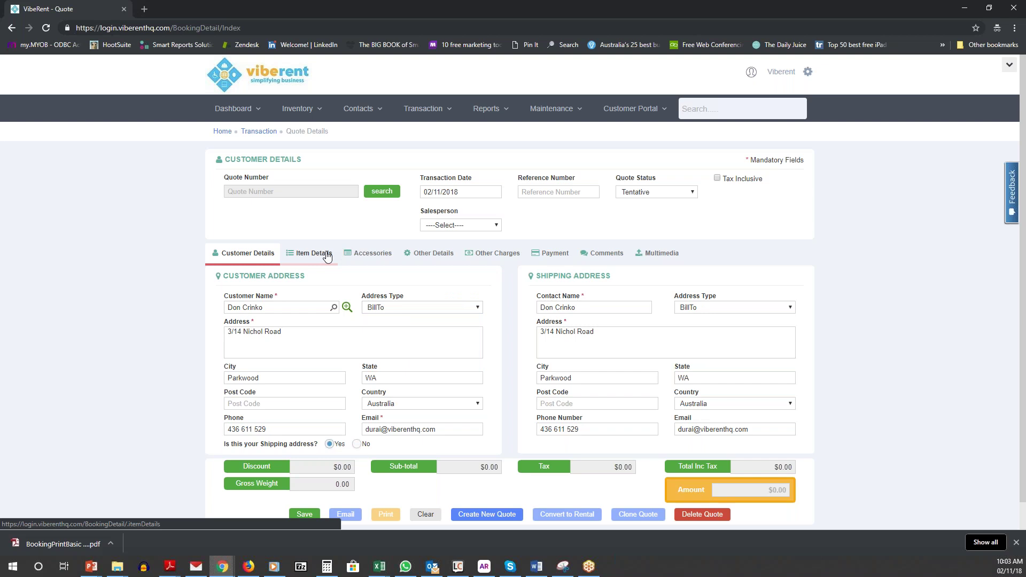
left_click(560, 190)
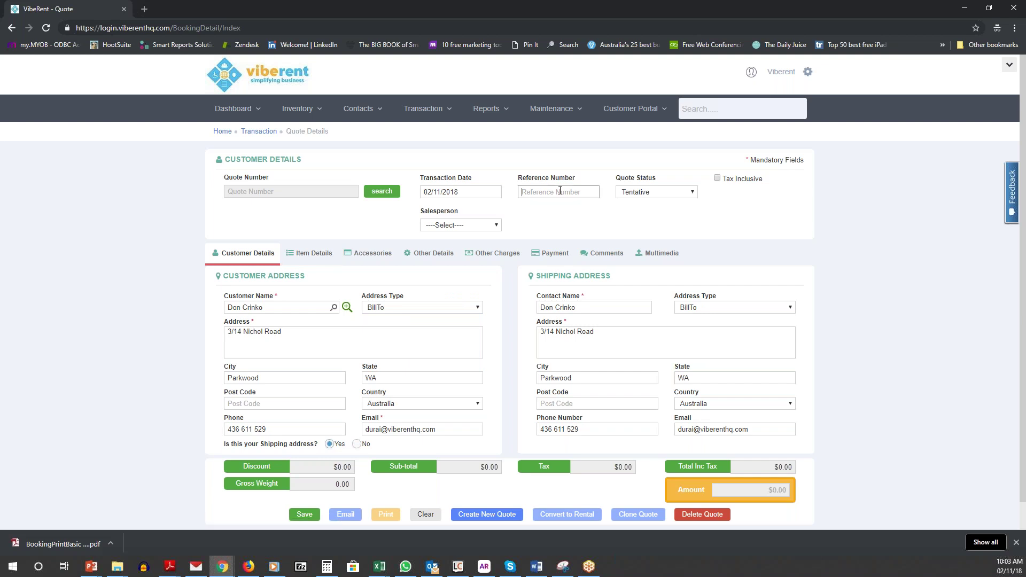
type("4x2 Template")
Step: Add the 4x2 Package item to the quote with rental type 6 Weeks and a $2000.00 rental rate, and save the line
left_click(318, 256)
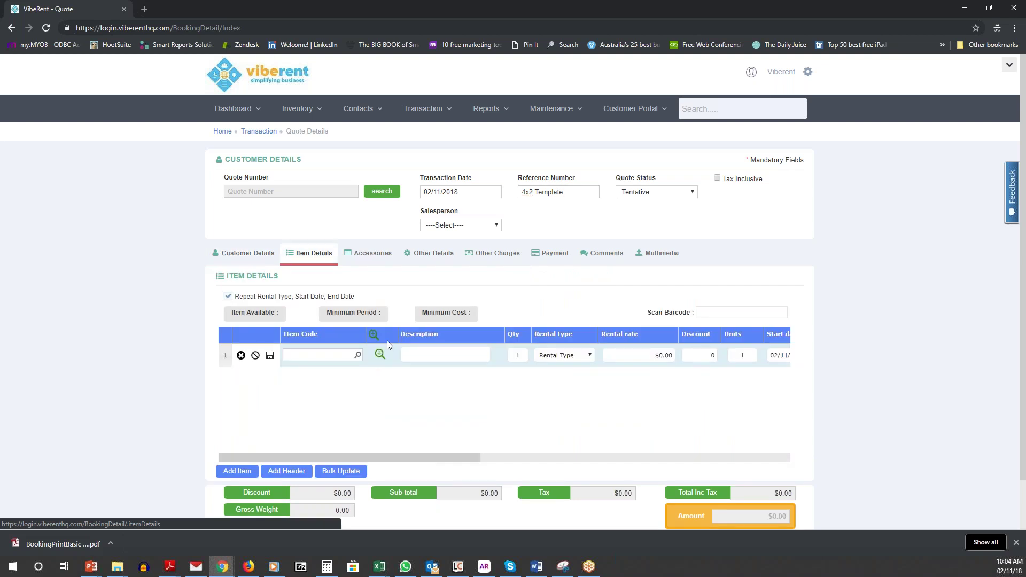
left_click(380, 355)
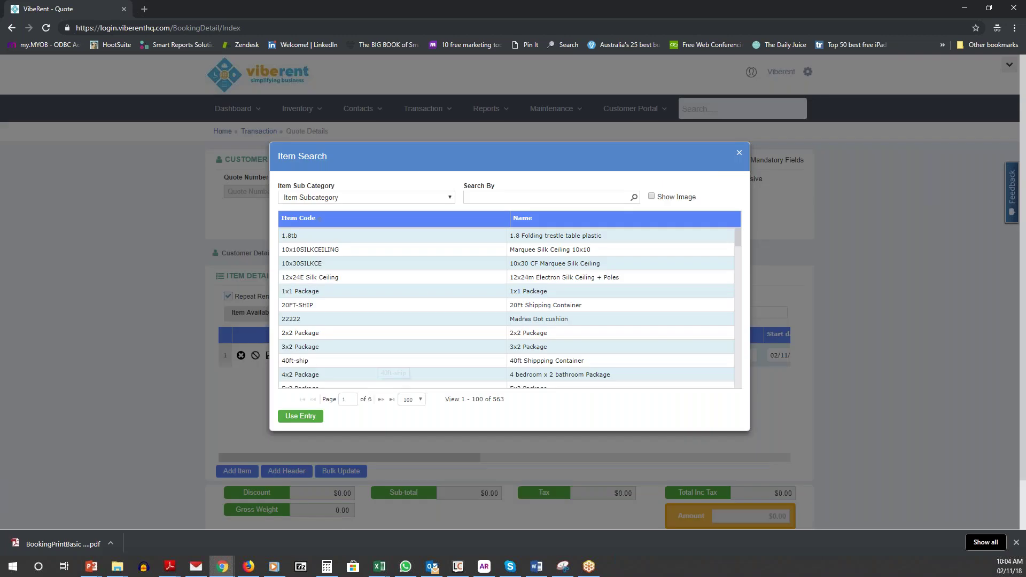
double_click(335, 376)
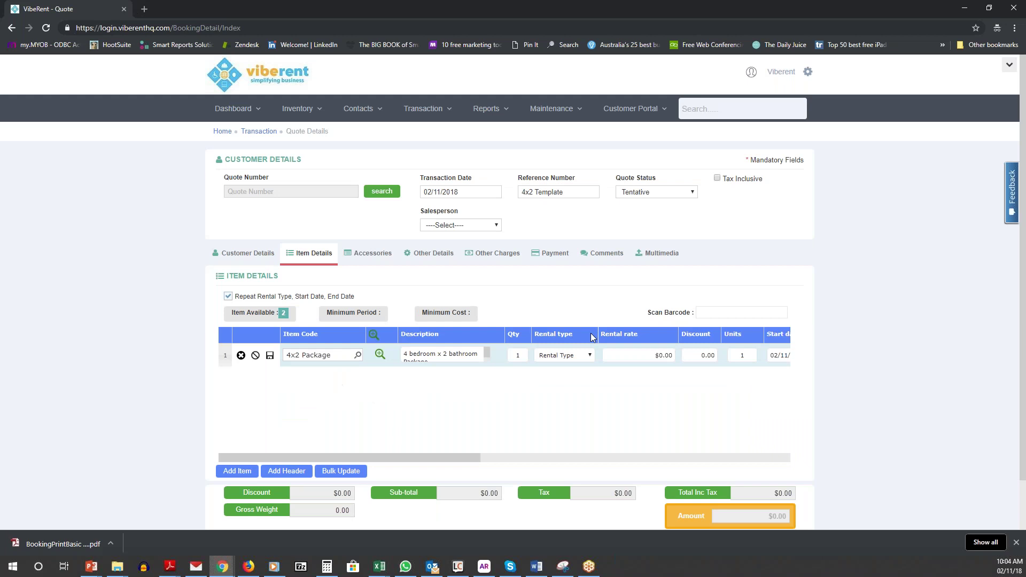
left_click(563, 356)
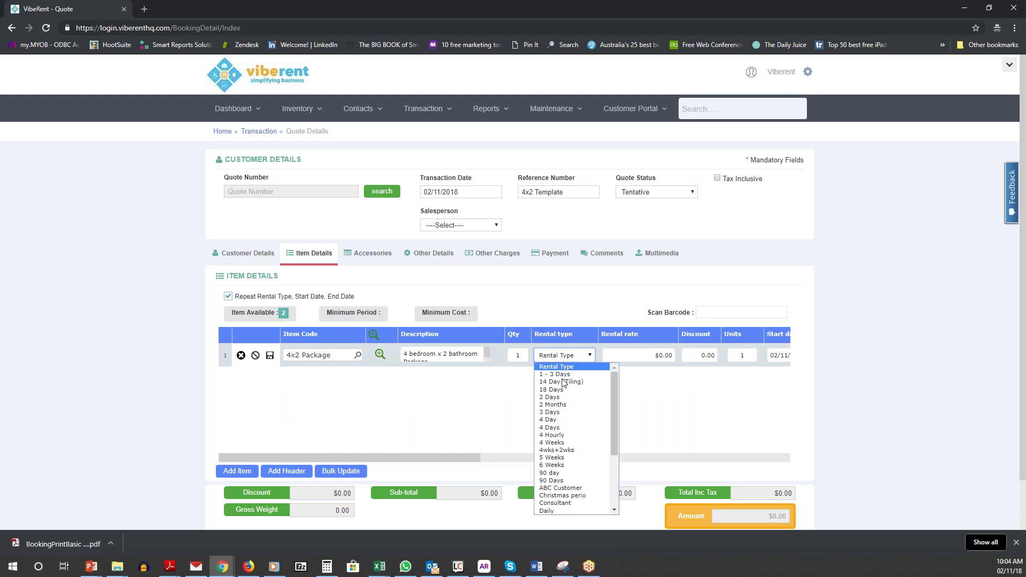
left_click(560, 466)
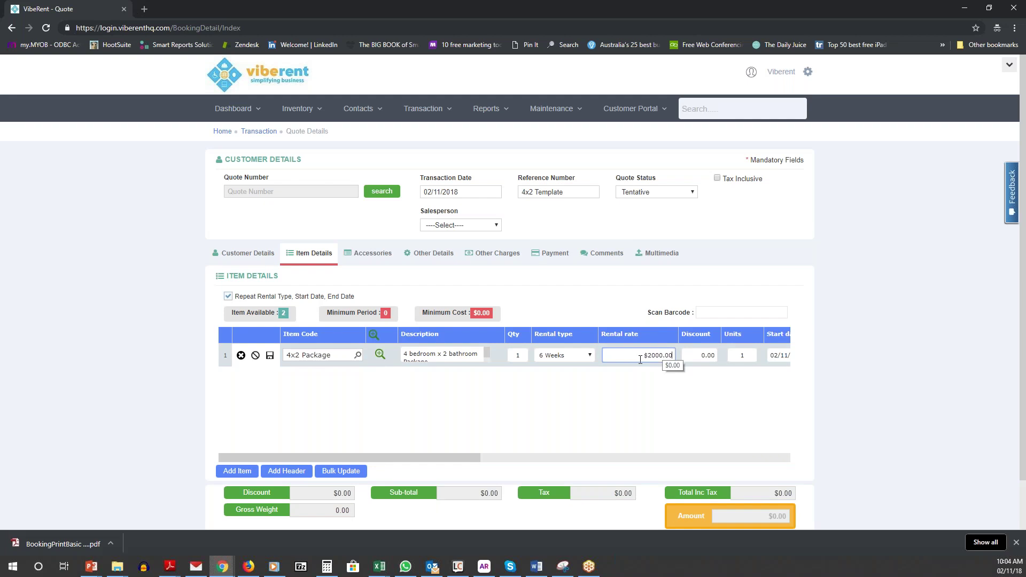
left_click(270, 356)
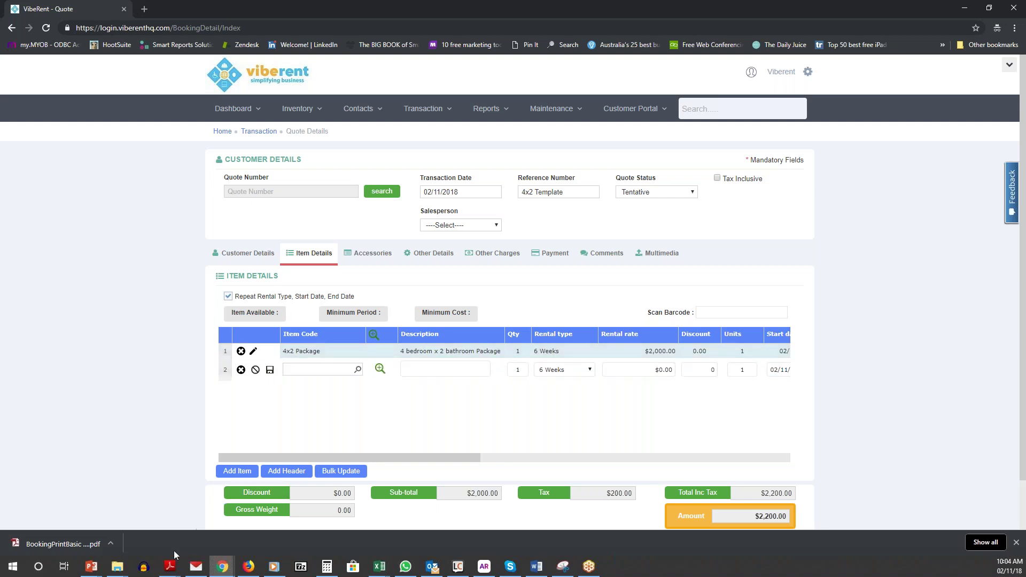
Step: Copy the Living Room description from BookingPrintBasic (1).pdf in Adobe Reader and return to the quote in the browser
left_click(171, 568)
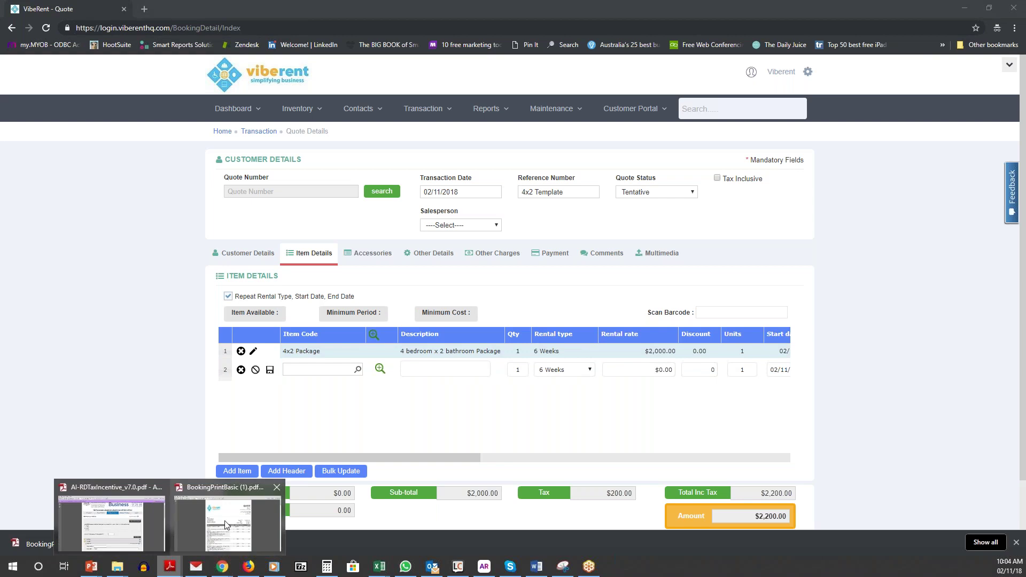
left_click(226, 526)
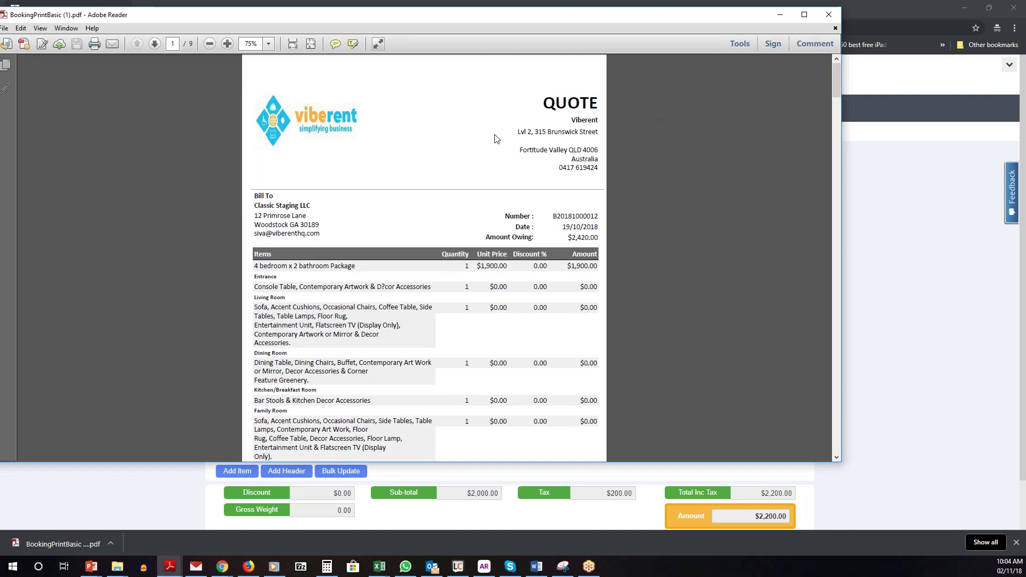
left_click_drag(254, 307, 295, 346)
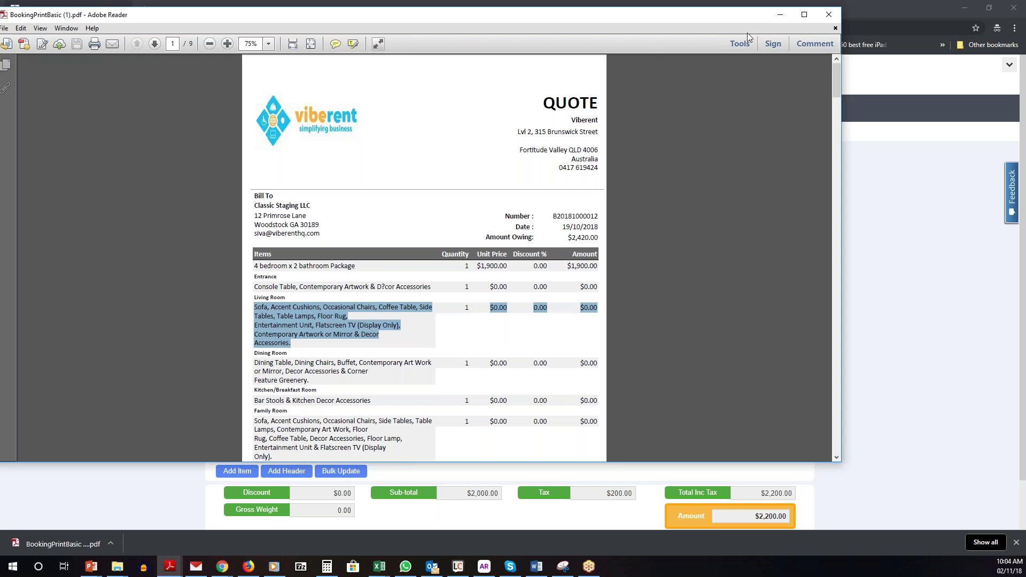
left_click(780, 14)
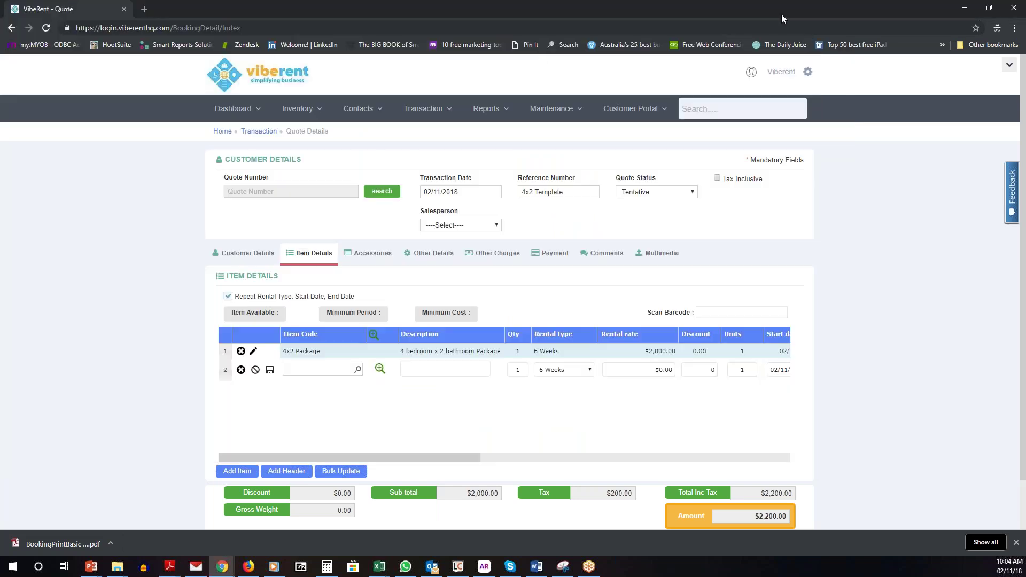
Step: Replace the empty second item line with a header line named Living Room and save it
left_click(256, 371)
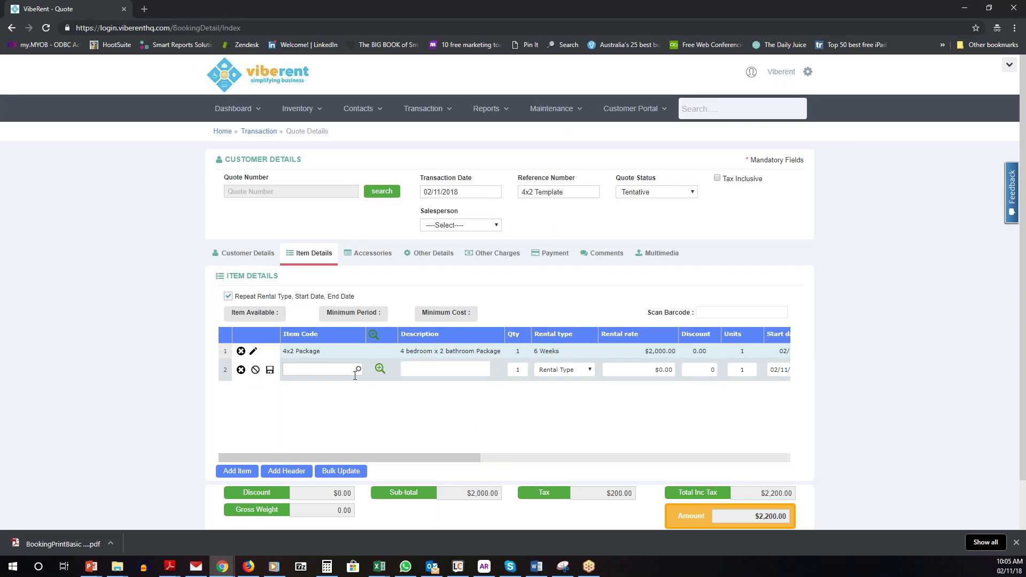
left_click(420, 371)
type("Living Room")
left_click(270, 370)
Step: Add the Room item under the Living Room header, replace its description with the copied furniture list, and save the line
left_click(298, 384)
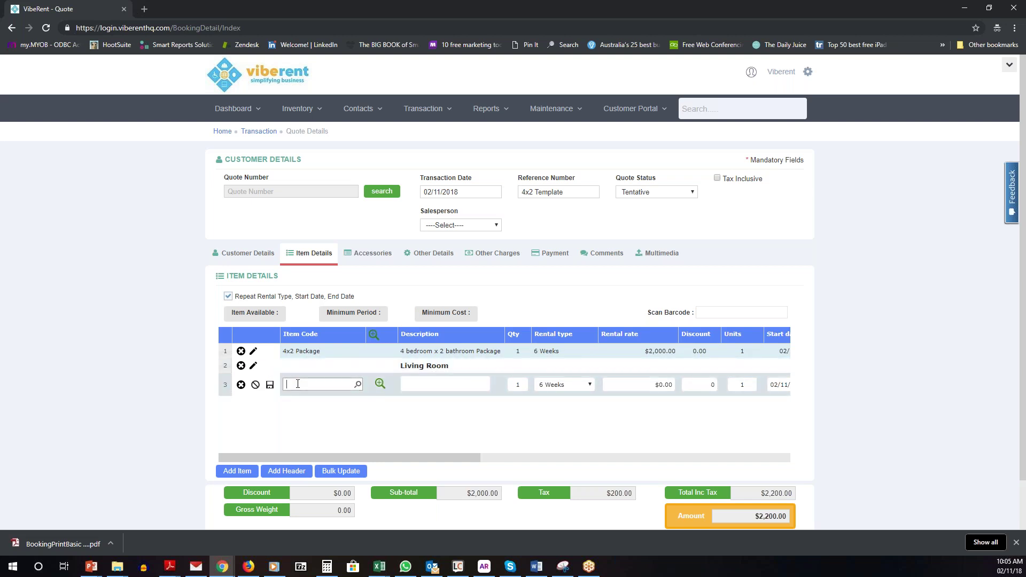
type("Room")
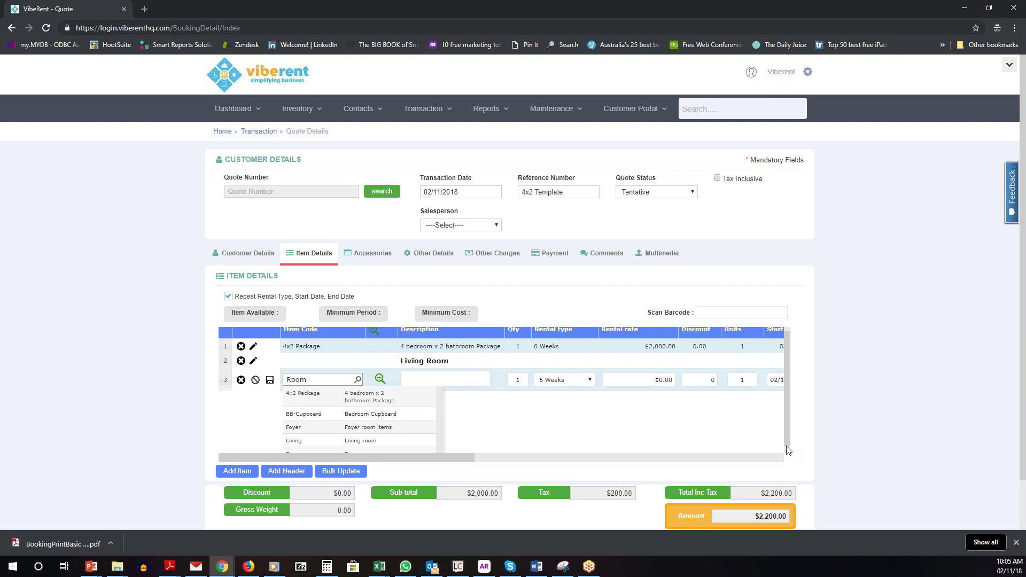
left_click(374, 452)
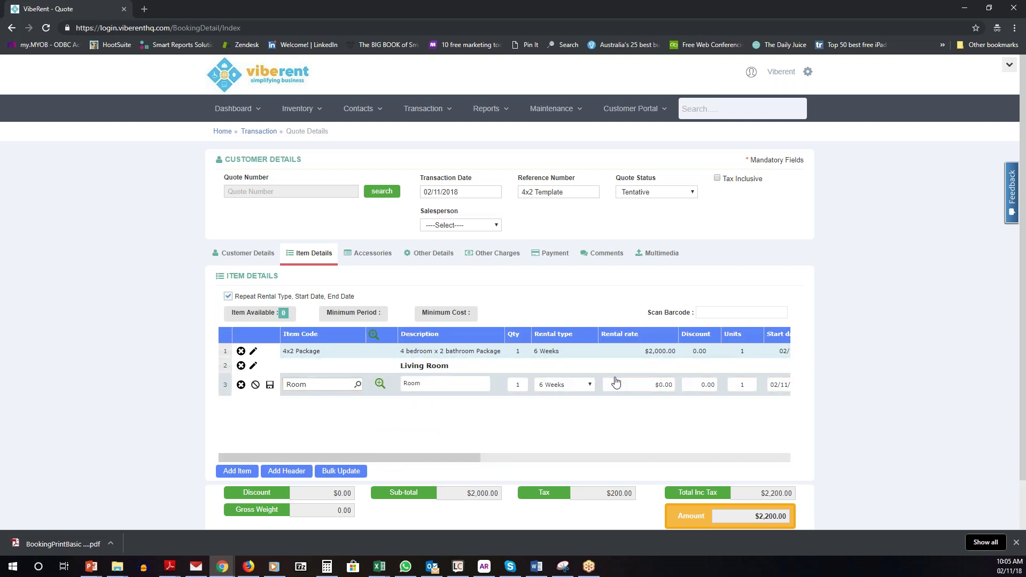
double_click(434, 384)
key("ctrl+v")
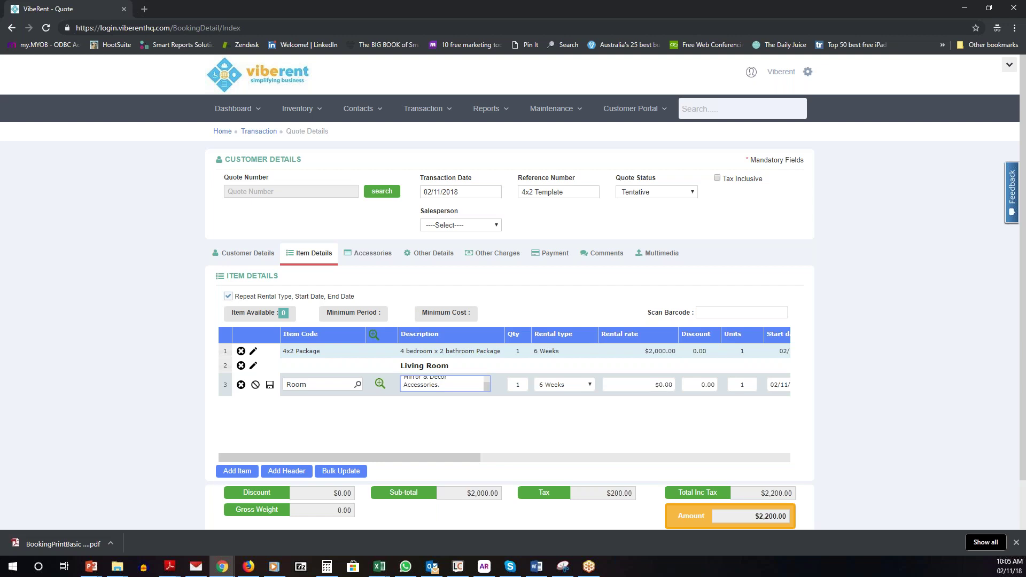
left_click(269, 386)
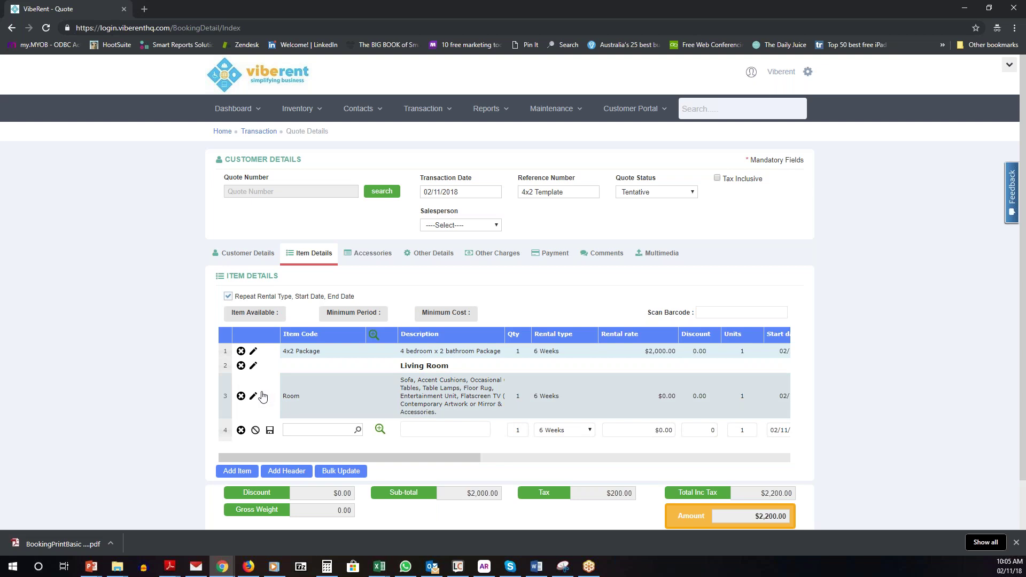
Step: Copy the first line of the Dining Room description from BookingPrintBasic (1).pdf in Adobe Reader and return to the quote in the browser
mouse_move(169, 566)
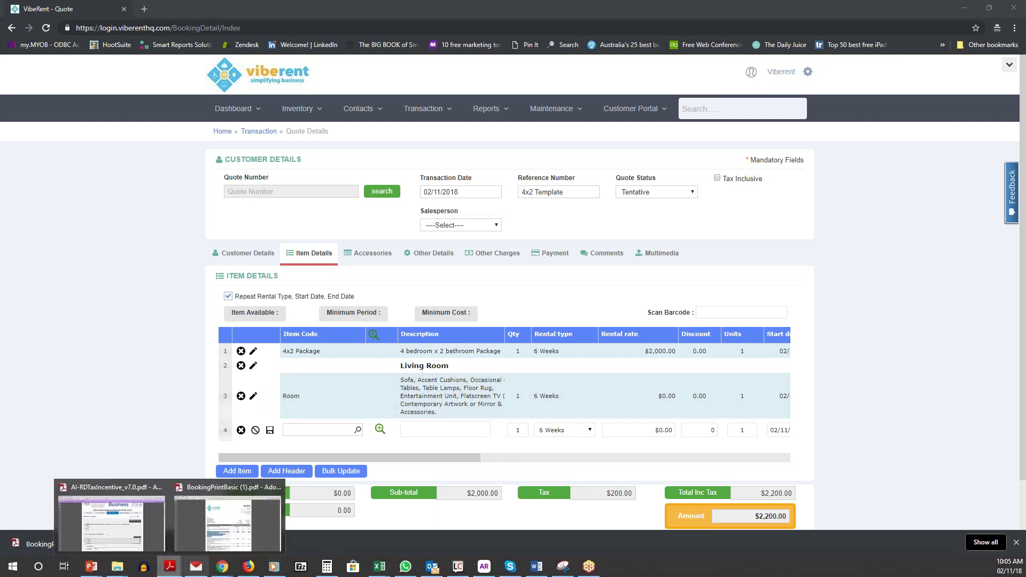
left_click(237, 534)
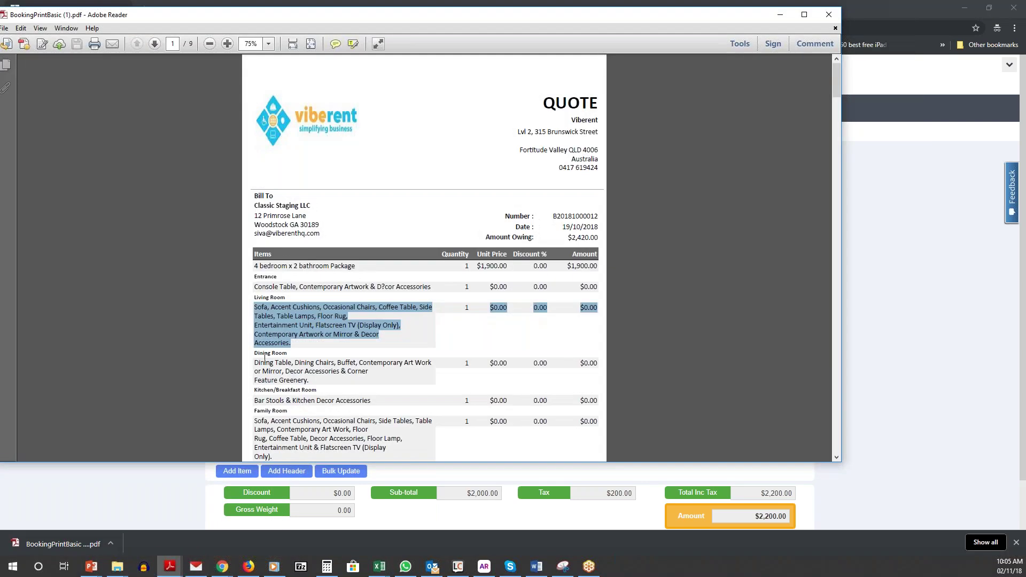
left_click_drag(256, 362, 369, 371)
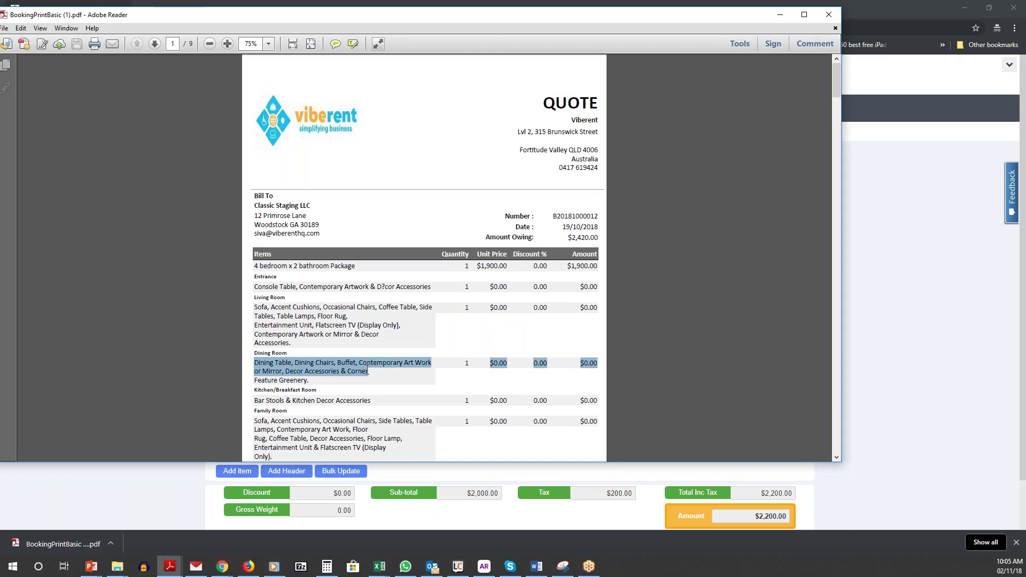
left_click_drag(368, 371, 338, 364)
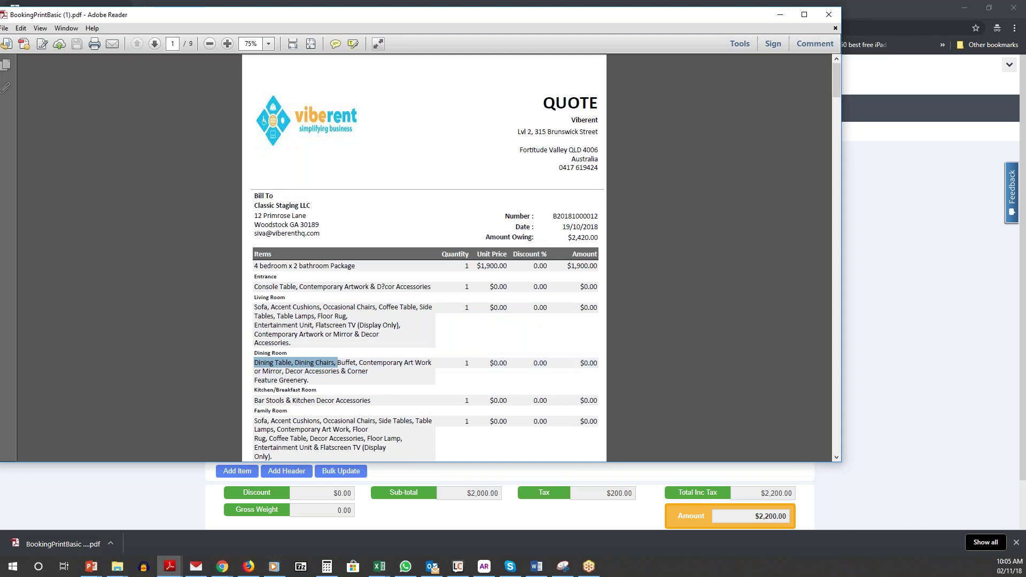
left_click(377, 368)
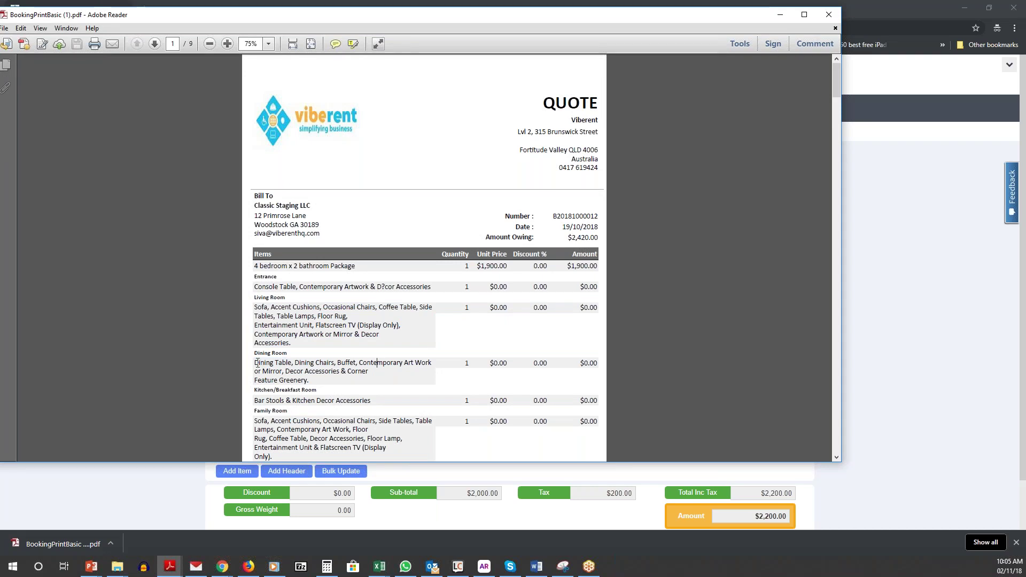
left_click_drag(257, 363, 432, 364)
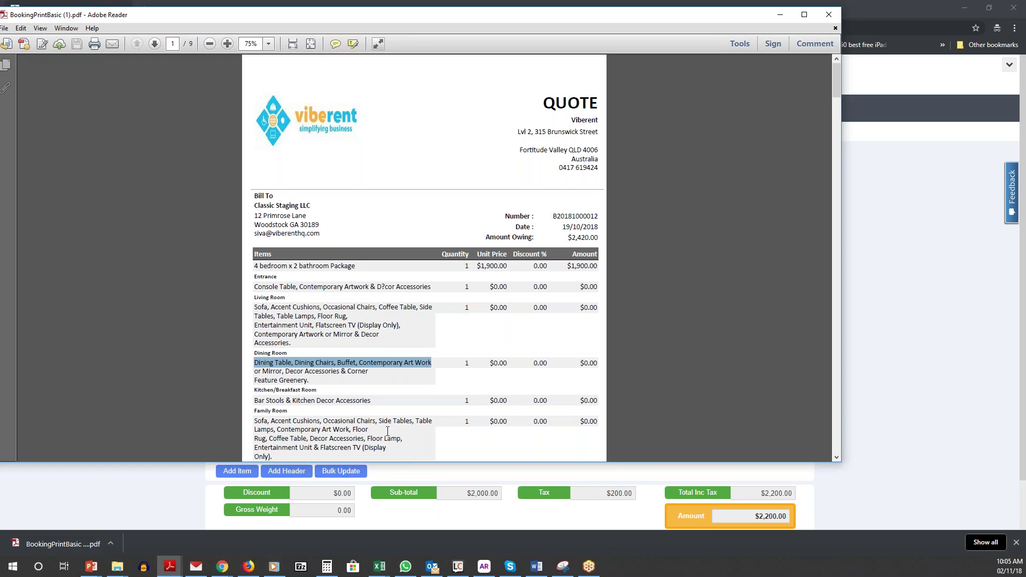
key("alt+Tab")
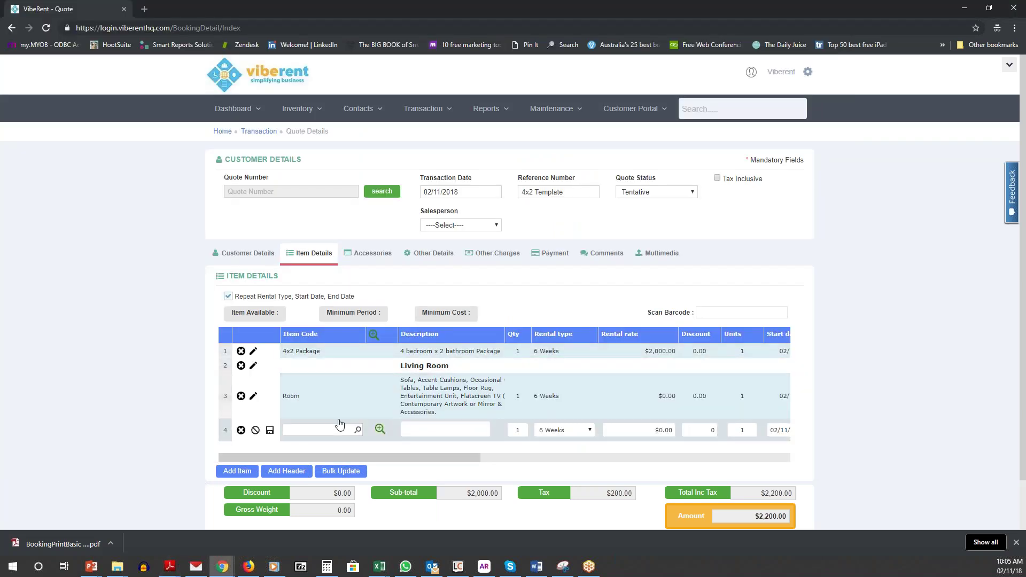
Step: Turn the empty fourth item line into a header line named Dining Room and save it
left_click(255, 431)
left_click(419, 428)
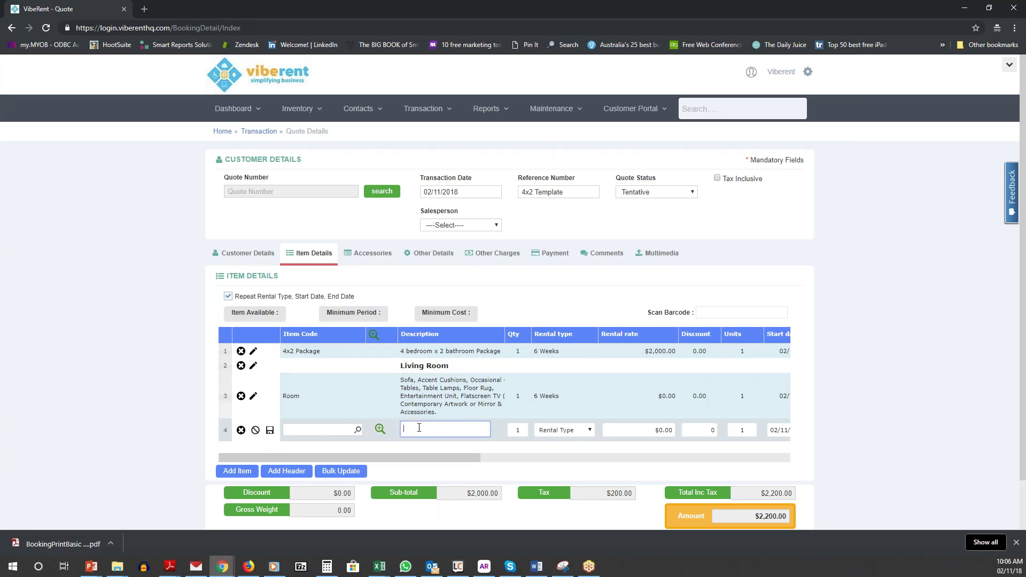
type("Dining Room")
left_click(271, 434)
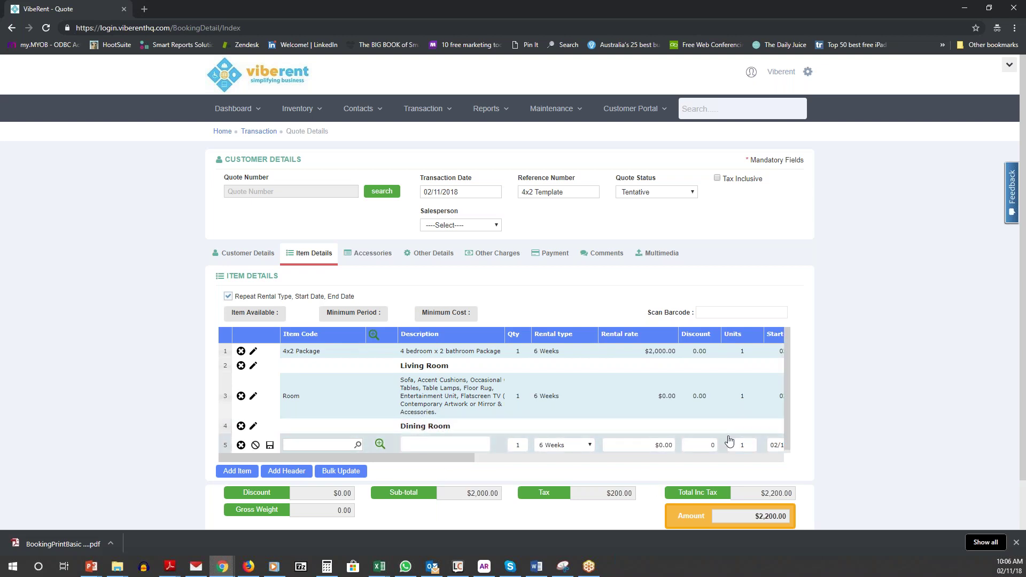
Step: Look up room in the empty line under the Dining Room header and choose the Room item
scroll(792, 438, "down", 1)
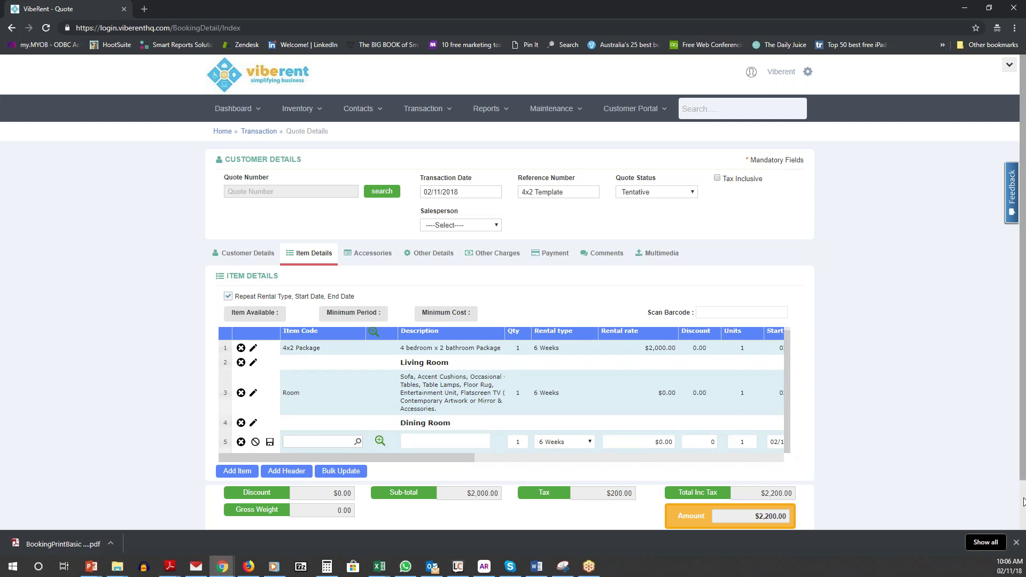
scroll(333, 340, "down", 1)
left_click(295, 383)
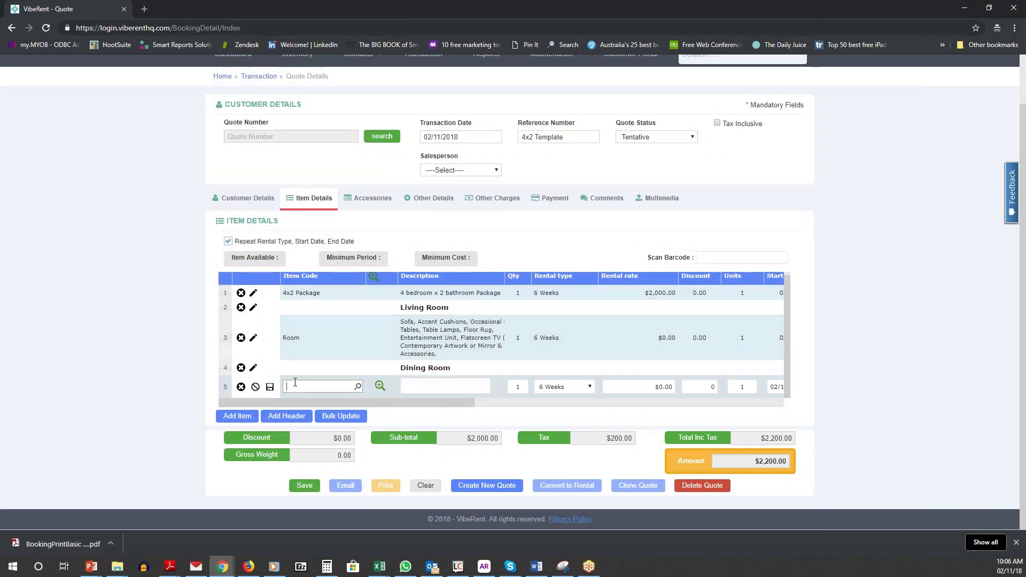
type("ro")
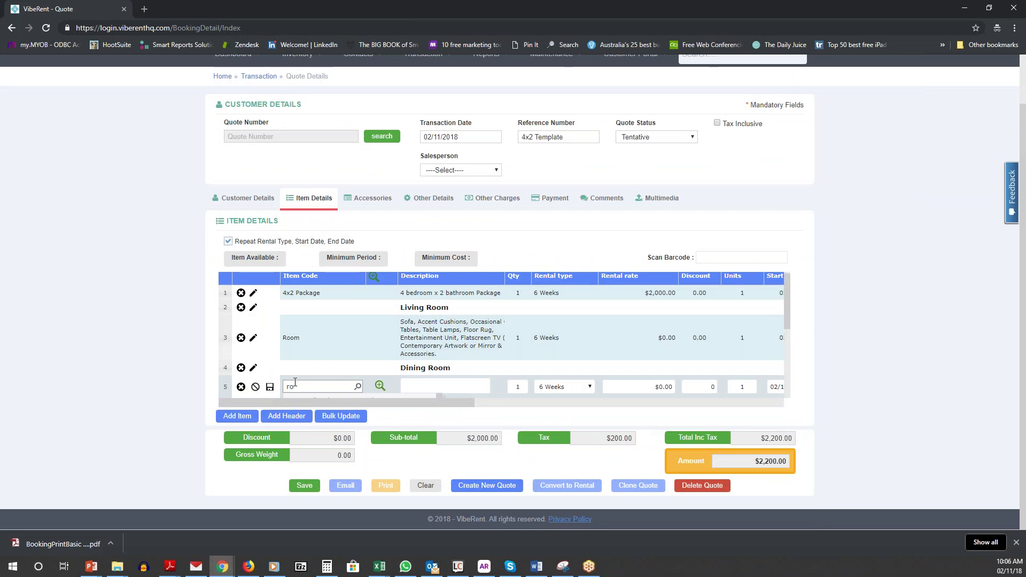
type("om")
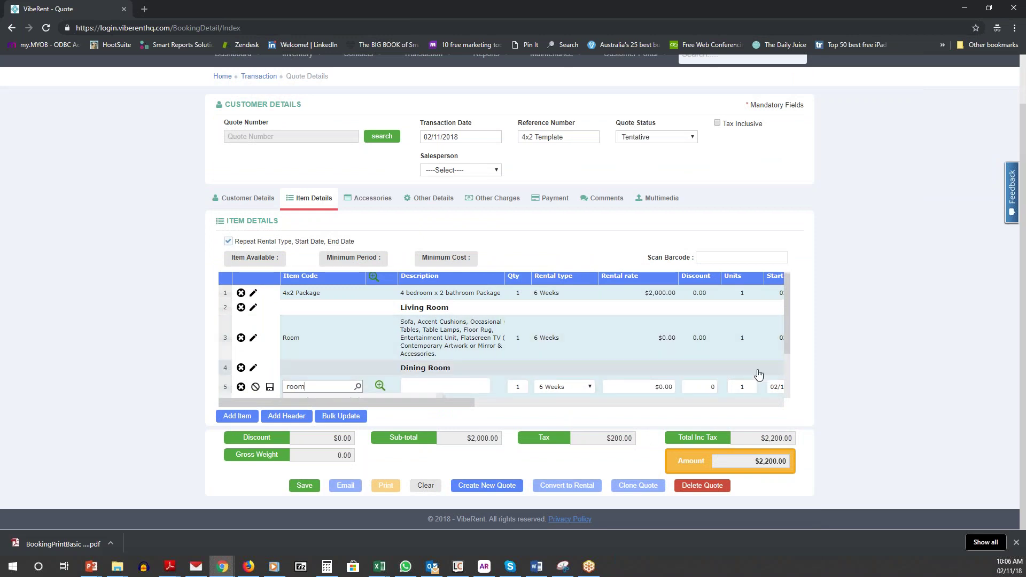
scroll(789, 367, "down", 2)
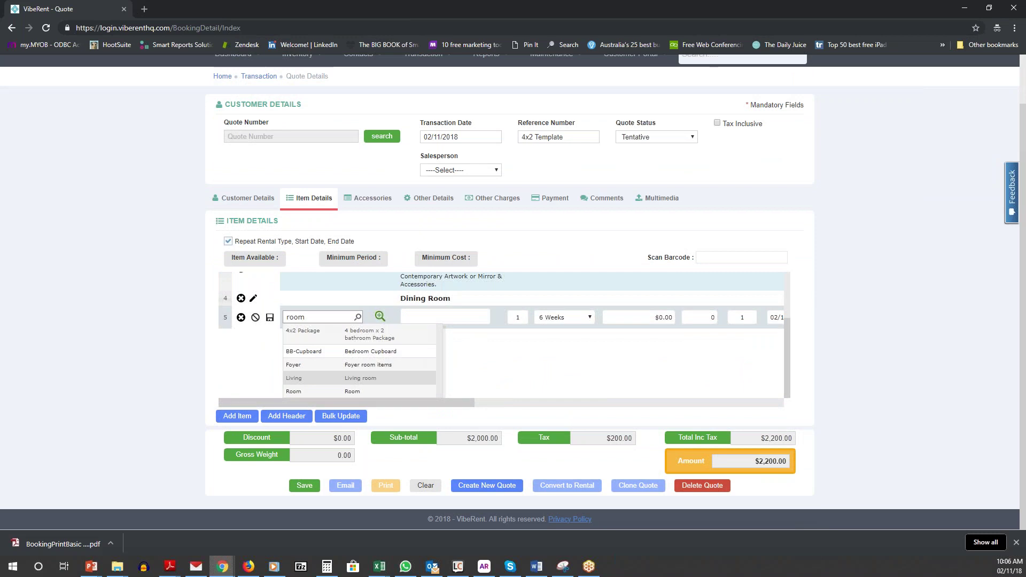
left_click(396, 392)
Step: Replace the new Room line's description with the copied Dining Room furniture text and save the line
left_click_drag(439, 383, 398, 386)
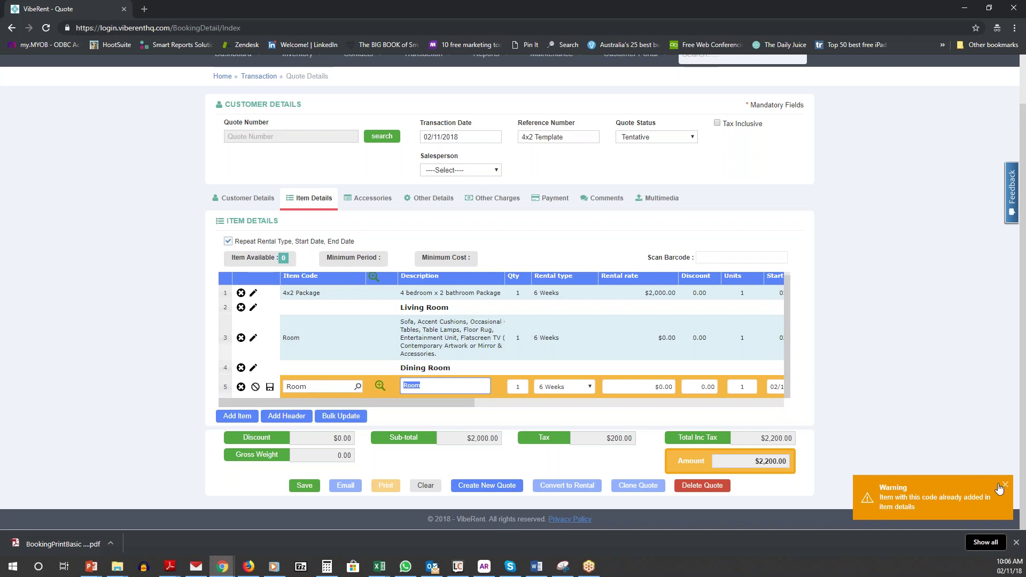
left_click(1006, 484)
left_click_drag(423, 385, 402, 385)
key("ctrl+v")
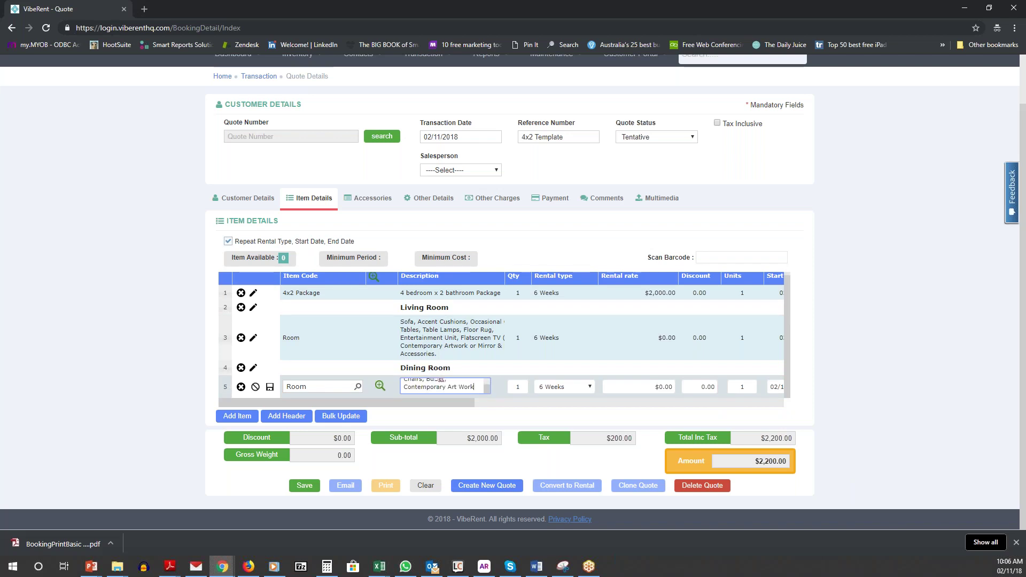
left_click(270, 389)
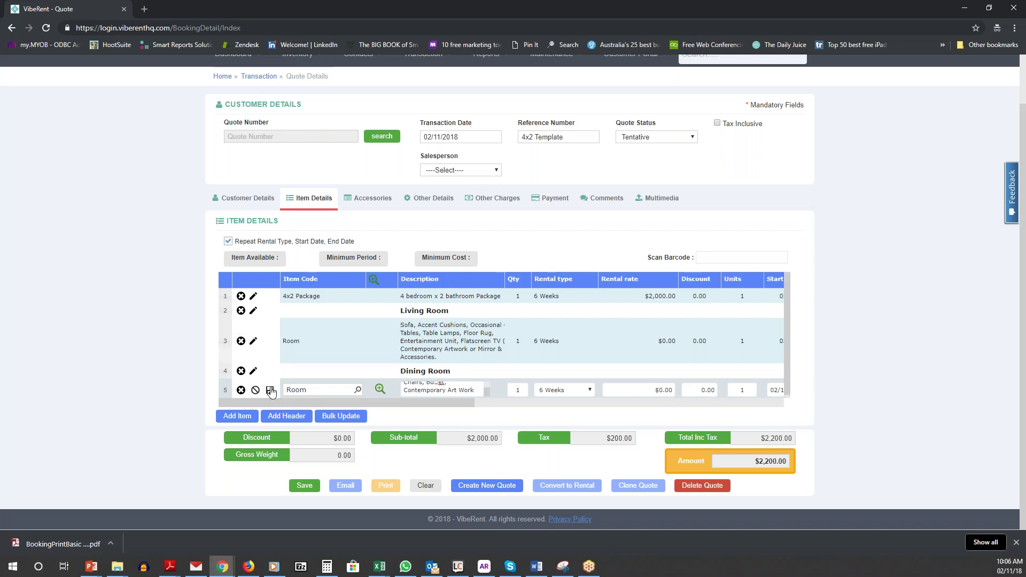
Step: Copy the full Family Room description from BookingPrintBasic (1).pdf in Adobe Reader and return to the quote in the browser
left_click(170, 567)
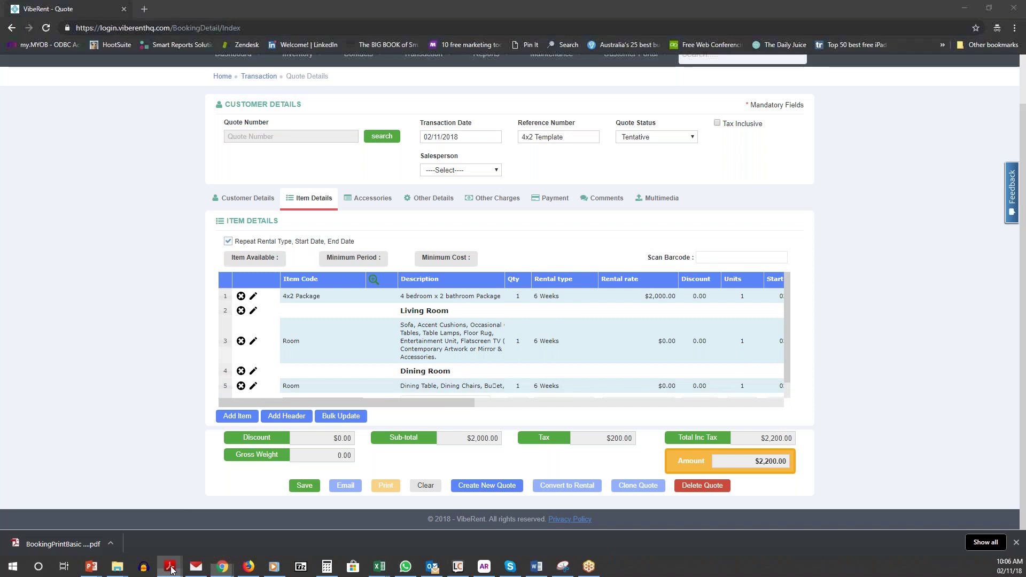
left_click(224, 512)
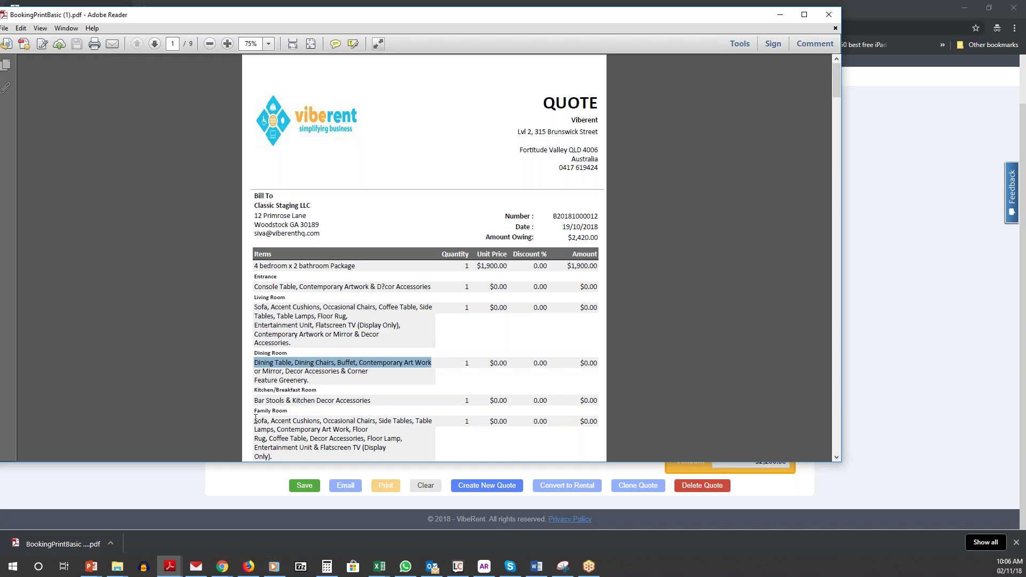
left_click_drag(256, 420, 295, 464)
left_click(278, 389)
left_click_drag(278, 389, 254, 357)
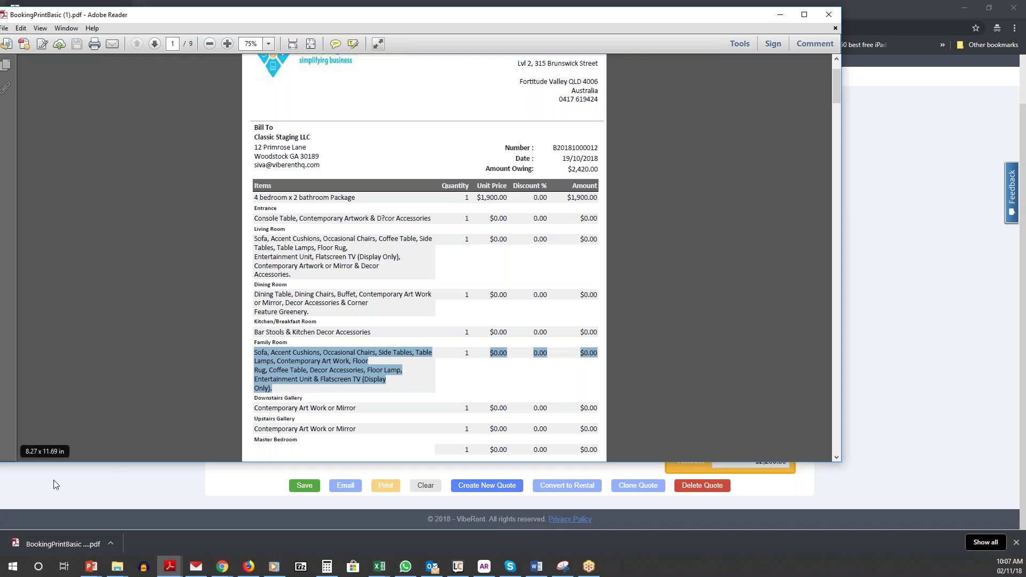
left_click(861, 406)
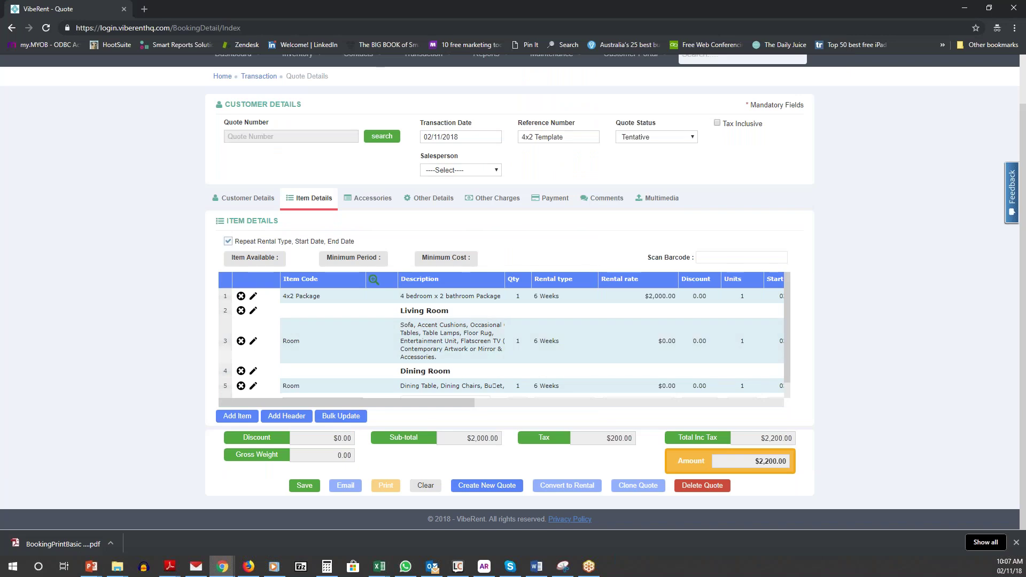
Step: Turn the empty sixth item line into a header line named Family Room and save it
scroll(786, 359, "down", 1)
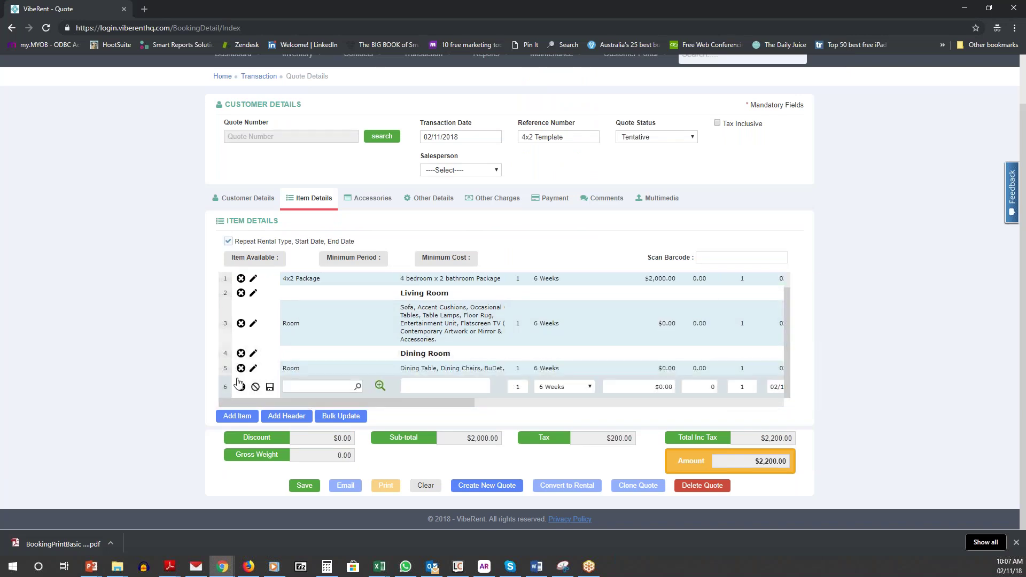
left_click(448, 382)
type("Family Room")
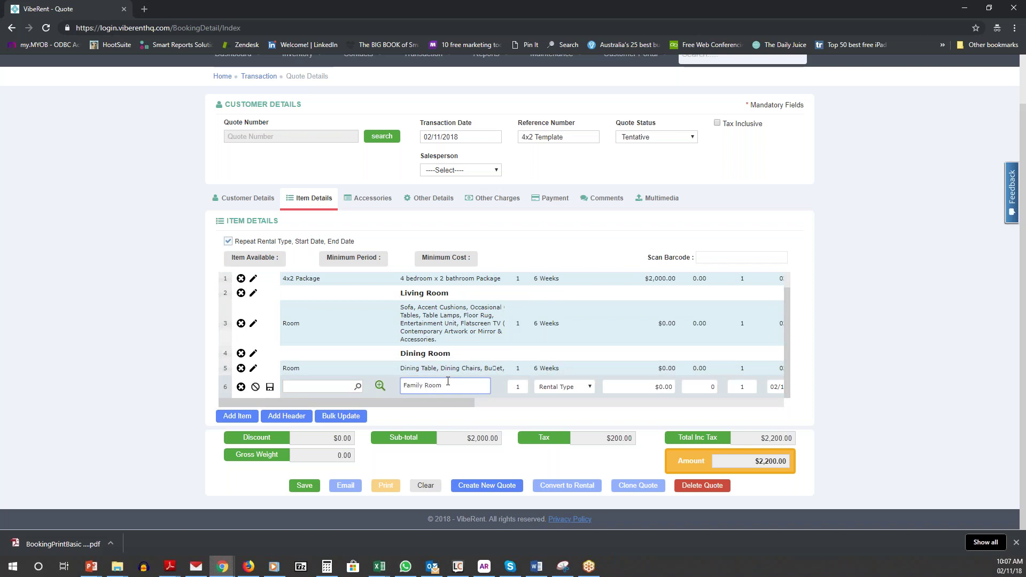
left_click(270, 388)
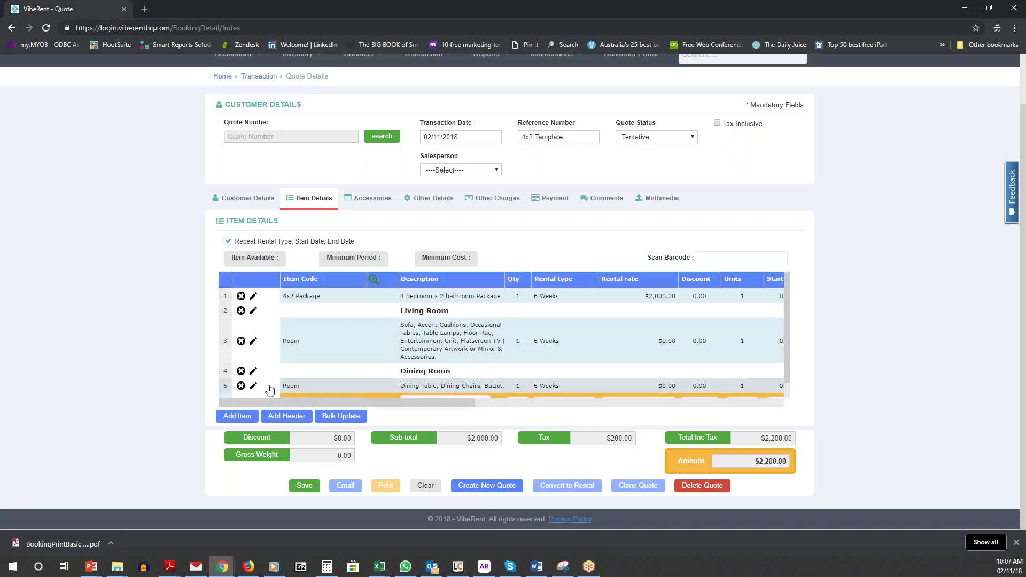
Step: Add the Room item under the Family Room header and replace its description with the copied furniture list
scroll(788, 380, "down", 1)
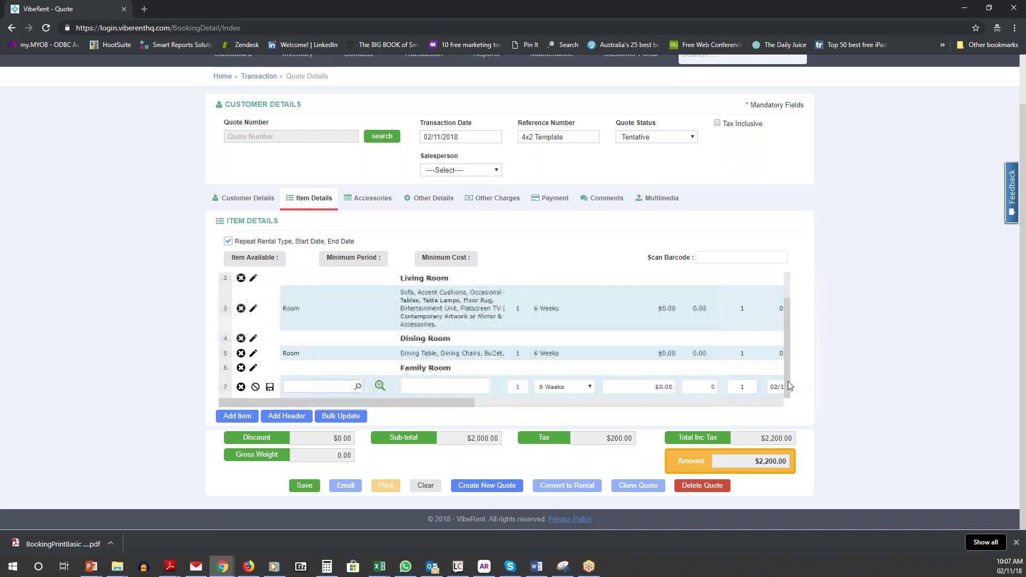
left_click(319, 387)
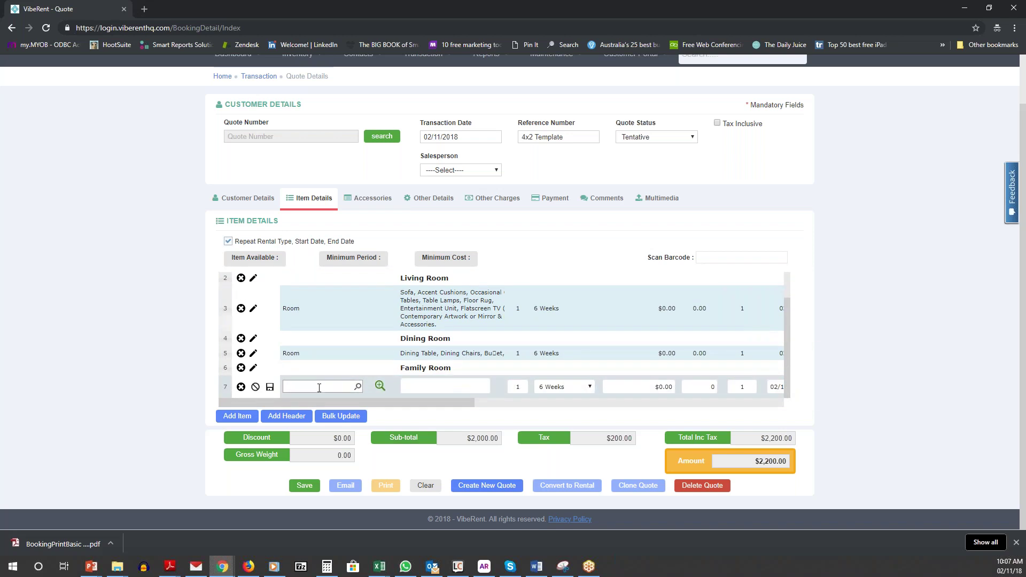
type("room")
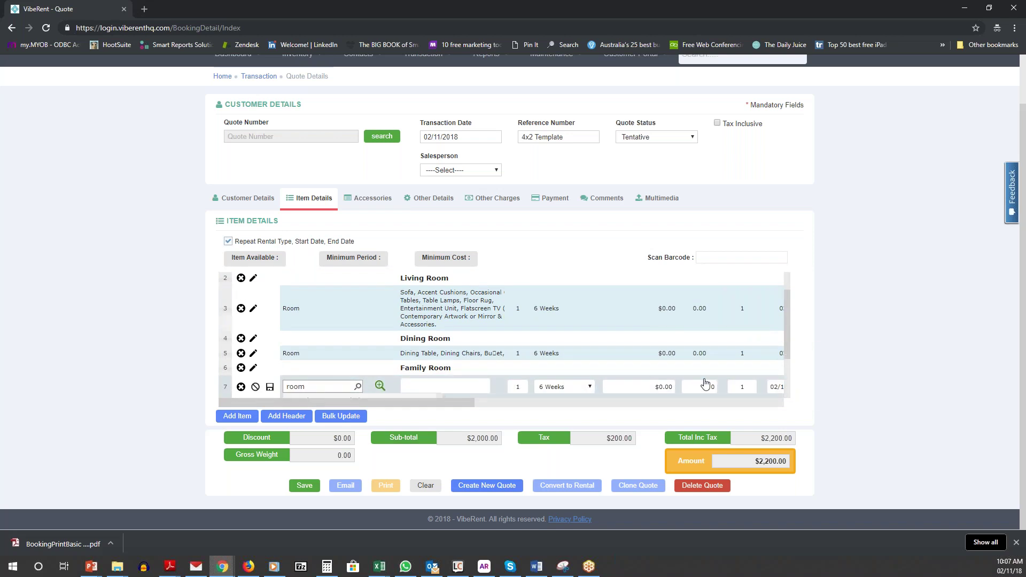
scroll(790, 380, "down", 2)
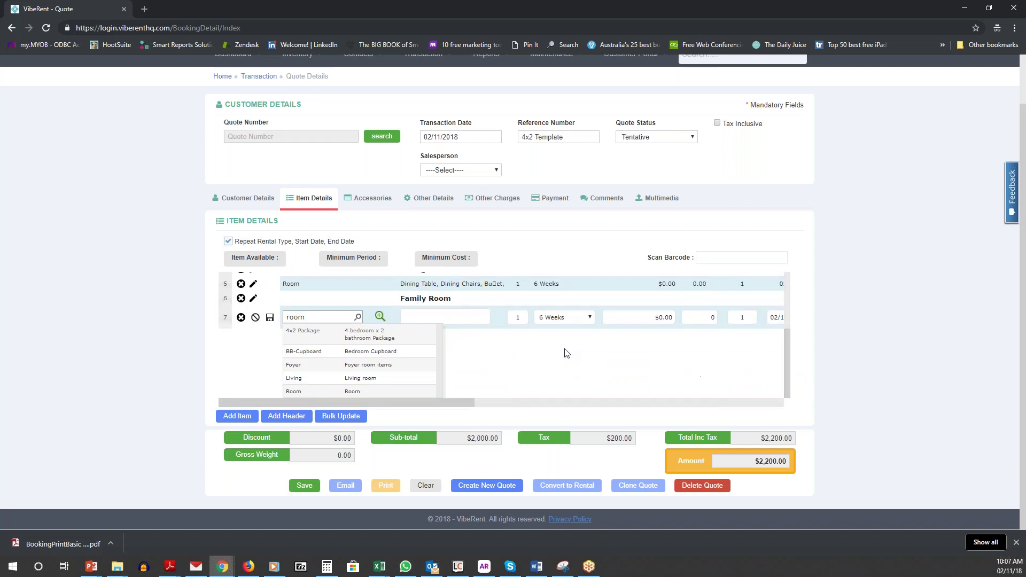
left_click(393, 392)
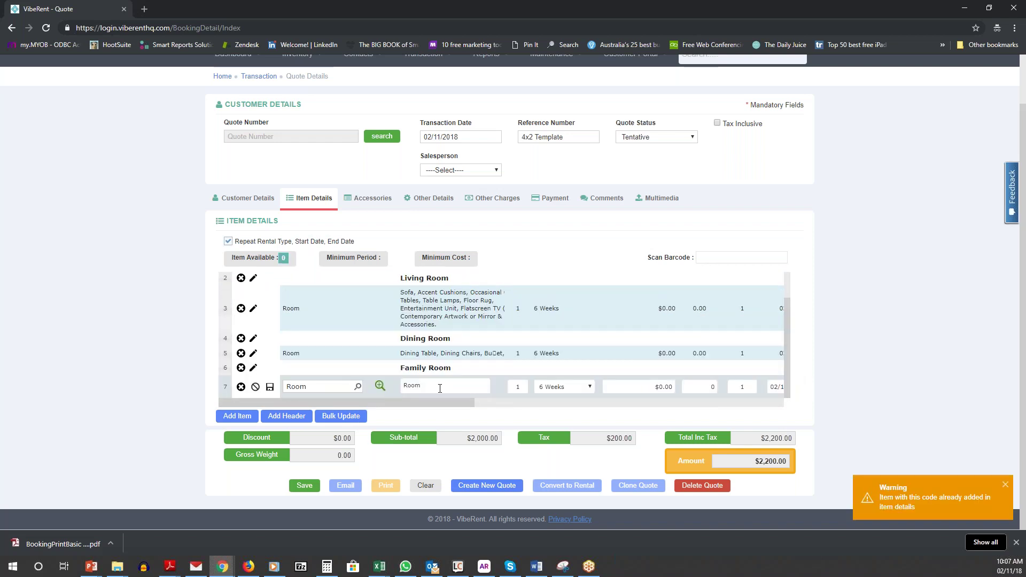
double_click(411, 386)
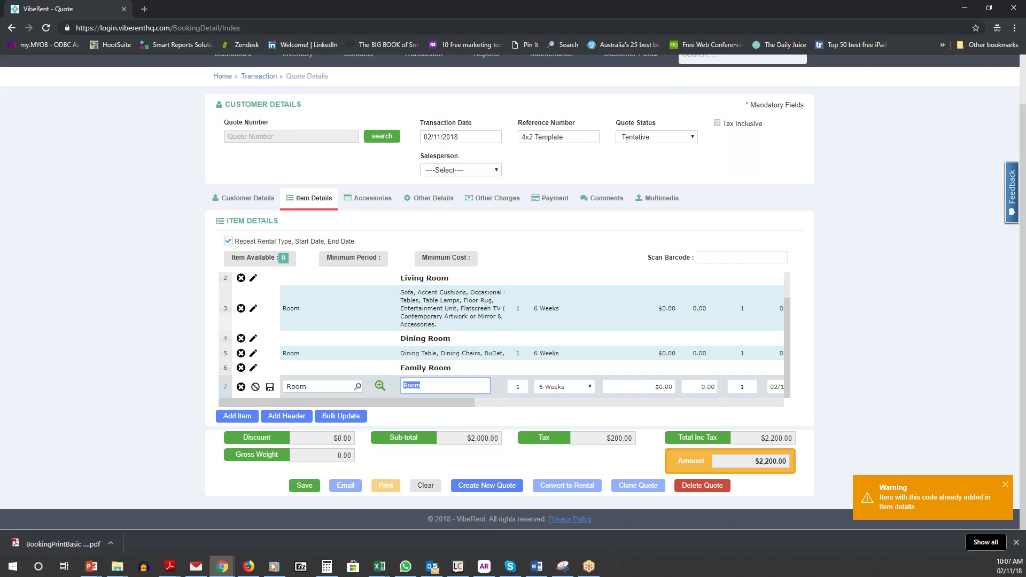
key("ctrl+v")
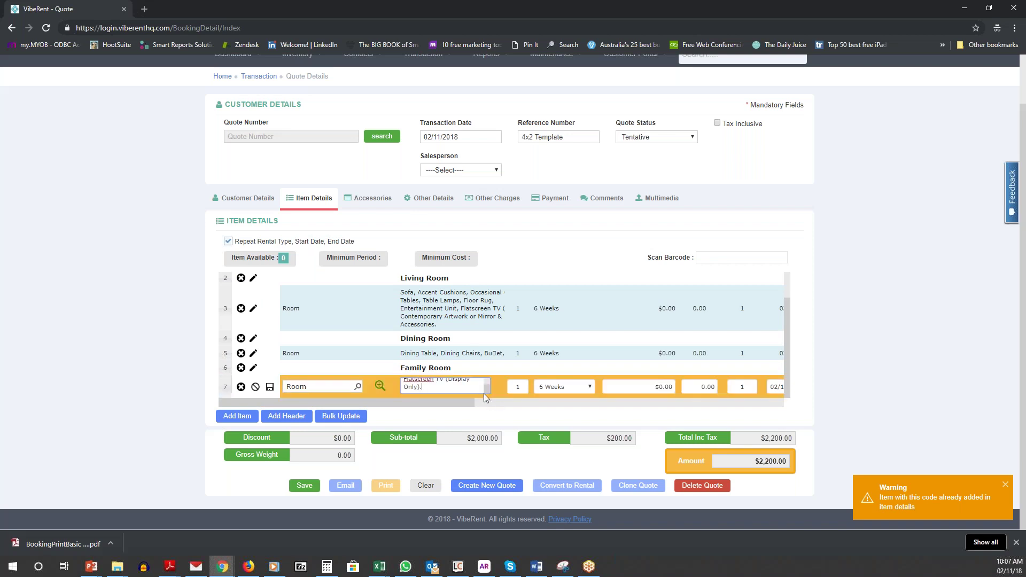
Step: Delete the stray price figures $0.00 0.00 $0.00 from the Family Room item's description and save the line
left_click_drag(487, 393, 487, 385)
scroll(487, 385, "down", 1)
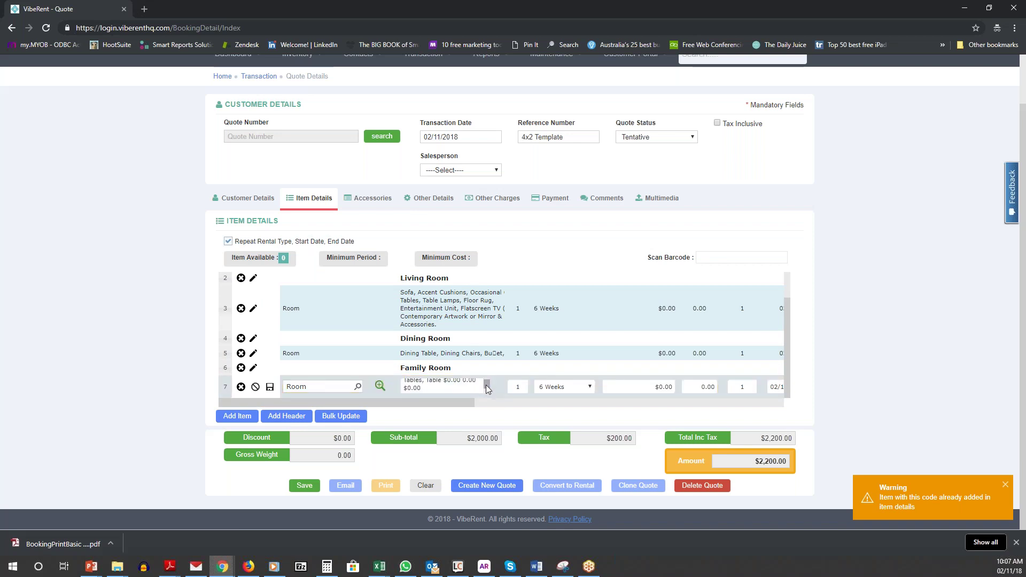
left_click_drag(442, 382, 489, 391)
scroll(490, 391, "down", 1)
left_click_drag(403, 389, 459, 389)
left_click(458, 388)
key("BackSpace")
key("BackSpace")
key("BackSpace")
key("BackSpace")
key("BackSpace")
key("BackSpace")
key("BackSpace")
key("BackSpace")
key("BackSpace")
key("BackSpace")
key("BackSpace")
key("BackSpace")
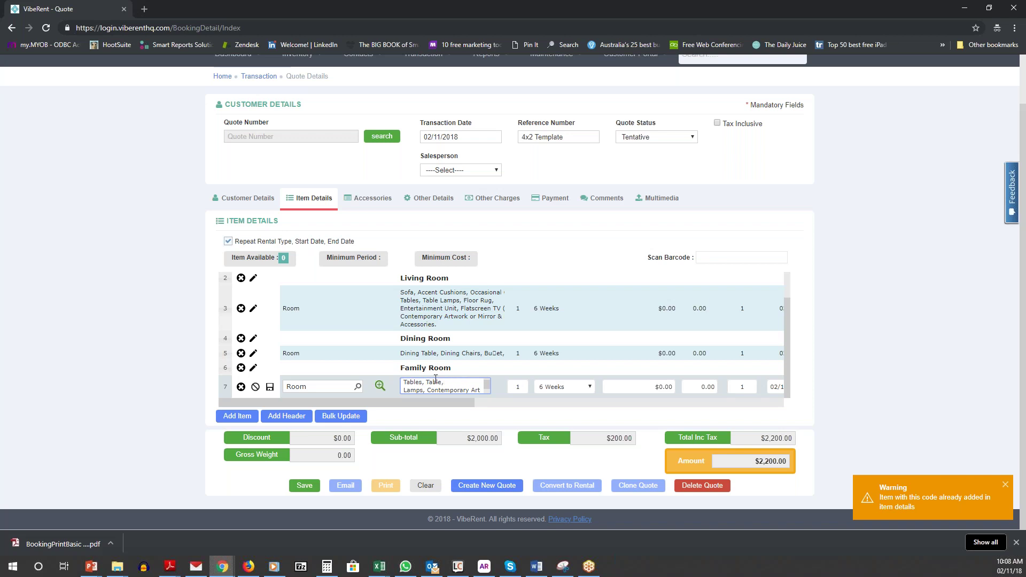
left_click(270, 388)
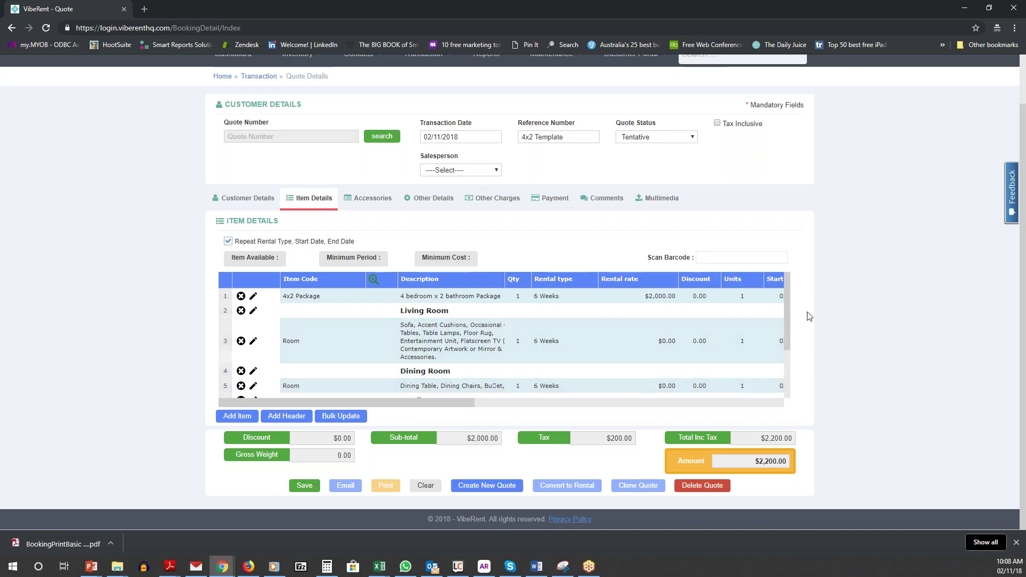
left_click_drag(787, 310, 808, 372)
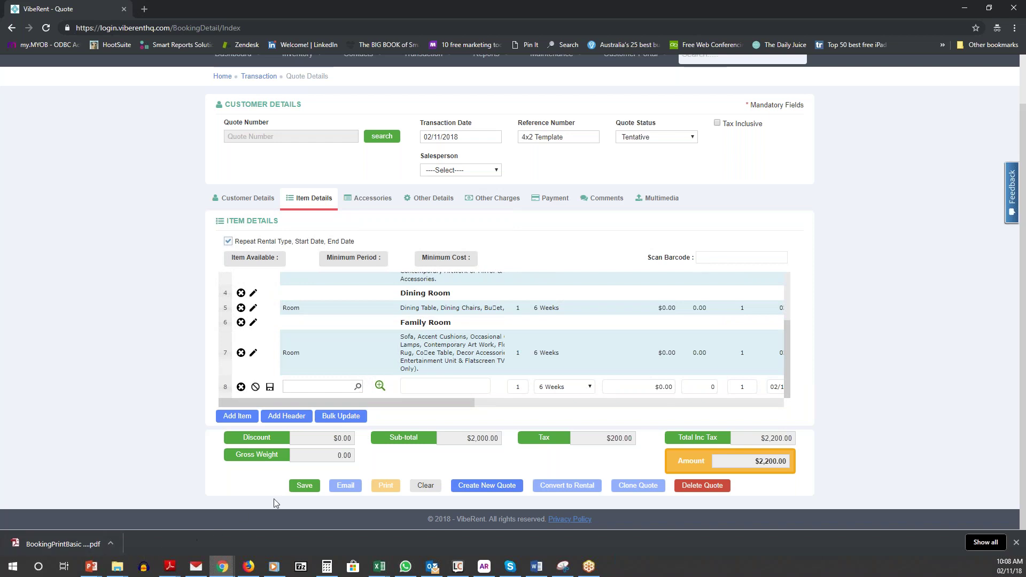
Step: Save the 4x2 Template quote and clone it under the reference number 3x1 Template
left_click(306, 486)
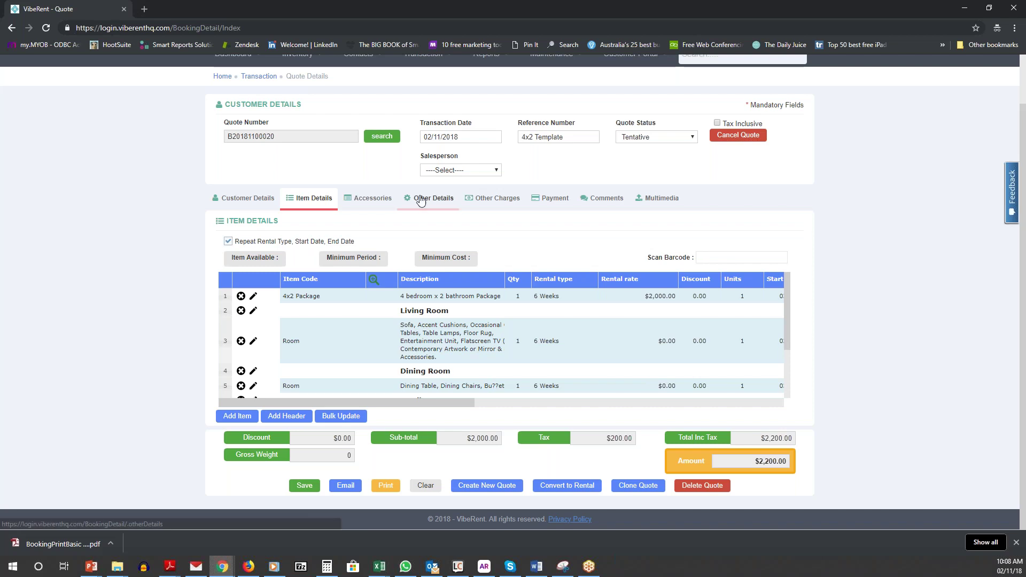
left_click(643, 486)
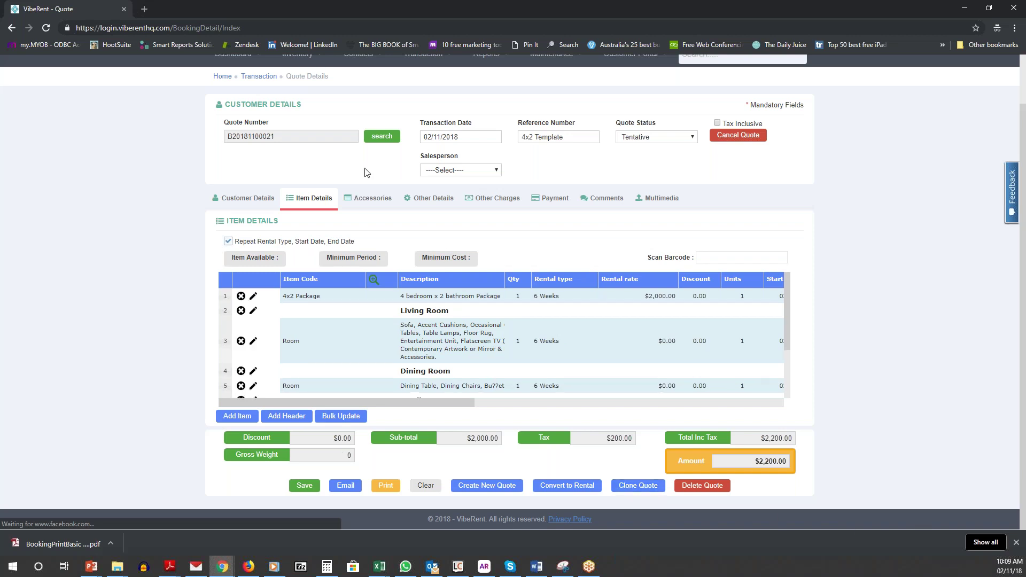
left_click_drag(573, 142, 453, 138)
key("BackSpace")
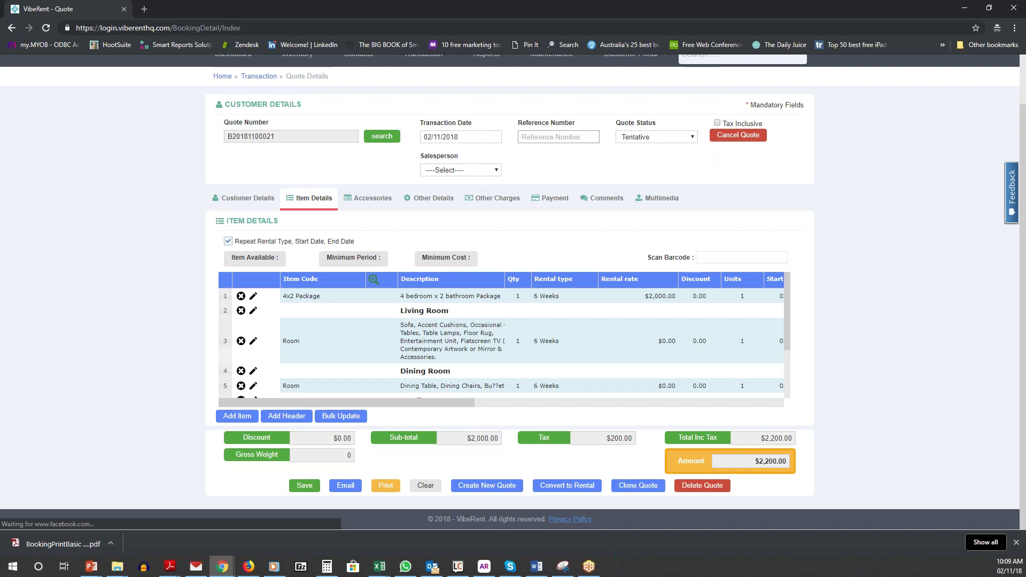
type("3x1 Template")
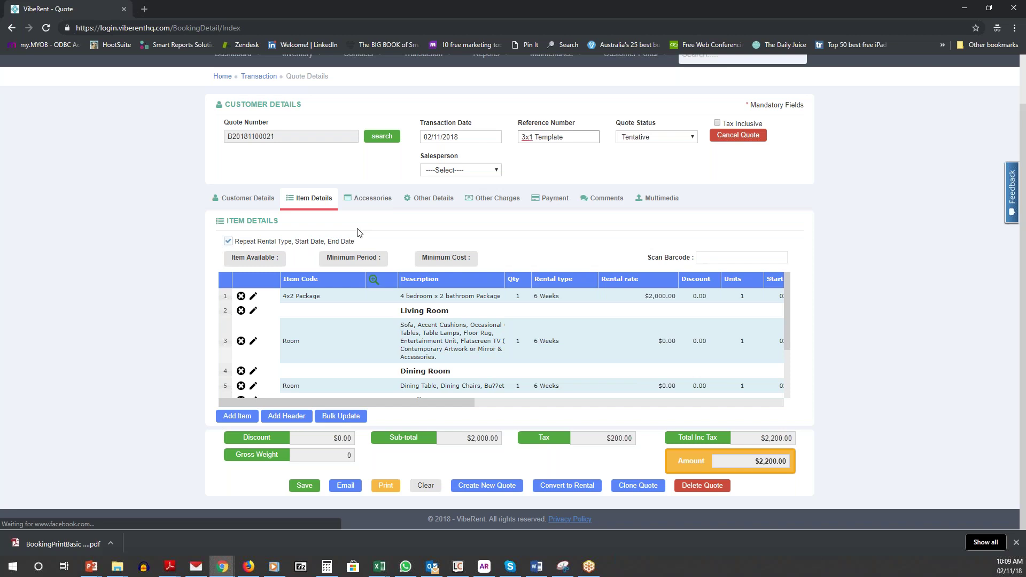
Step: Replace the package item on the first line with 3x2 Package and change its description to 3x1 Package
left_click(254, 297)
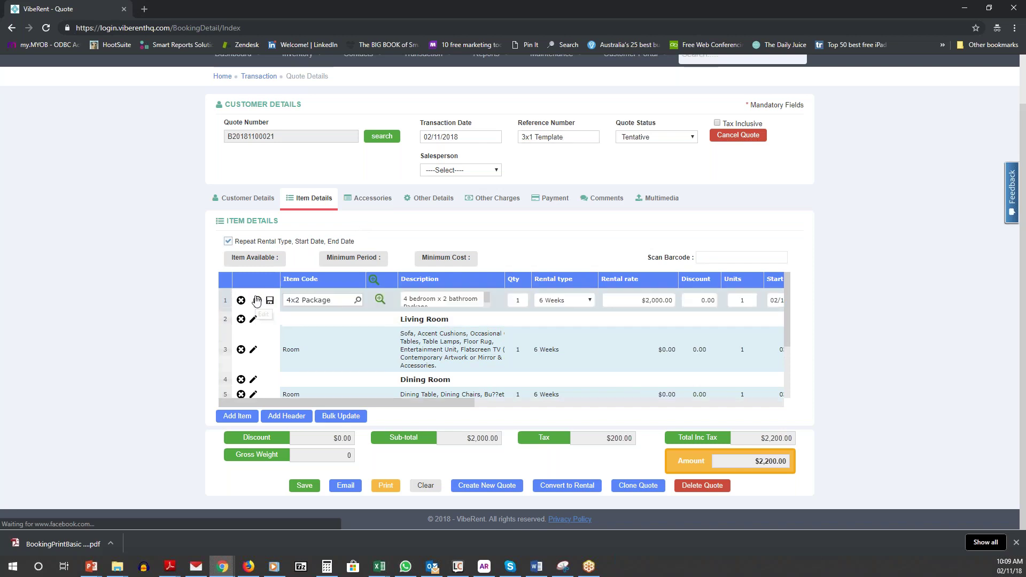
left_click(380, 299)
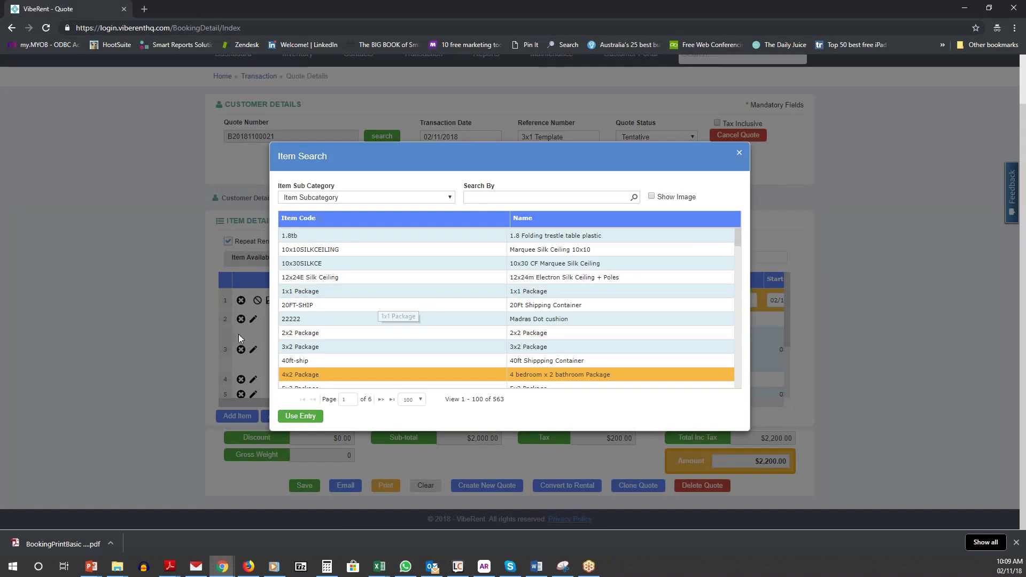
double_click(298, 349)
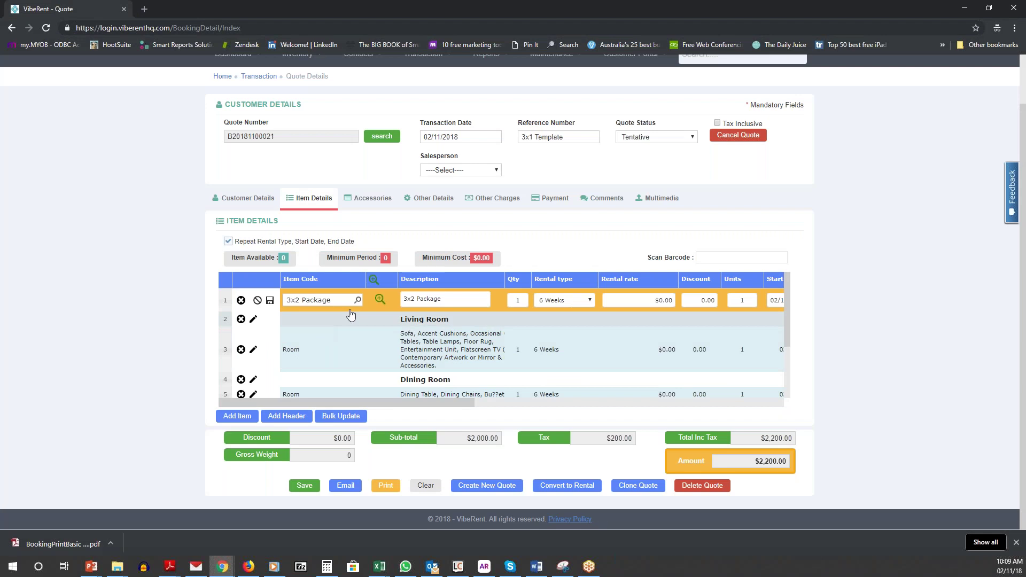
left_click(414, 297)
key("BackSpace")
type("1")
Step: Set the package line's rental rate to $1700 and save the line
left_click(658, 301)
type("17")
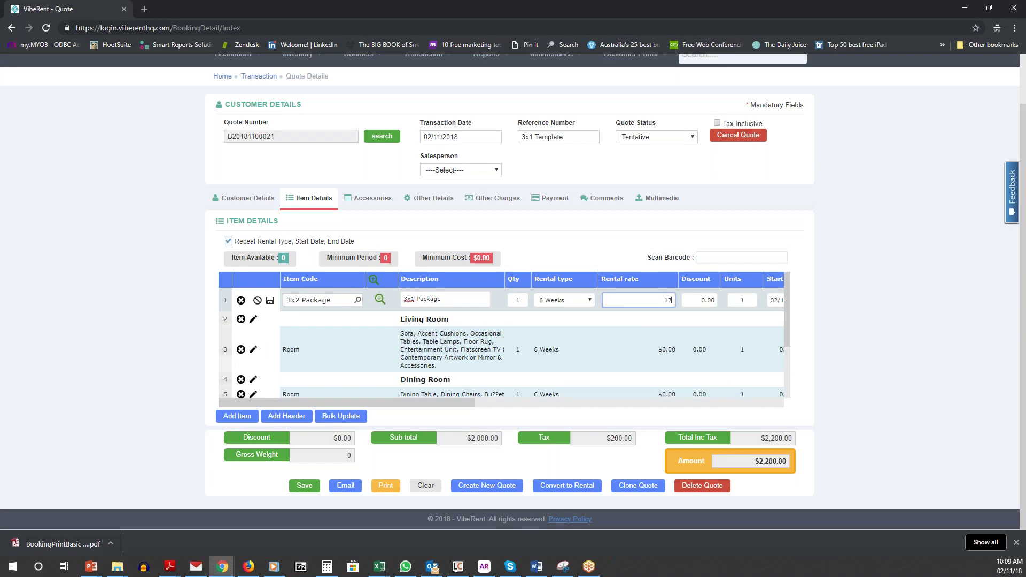
type("00")
key("Tab")
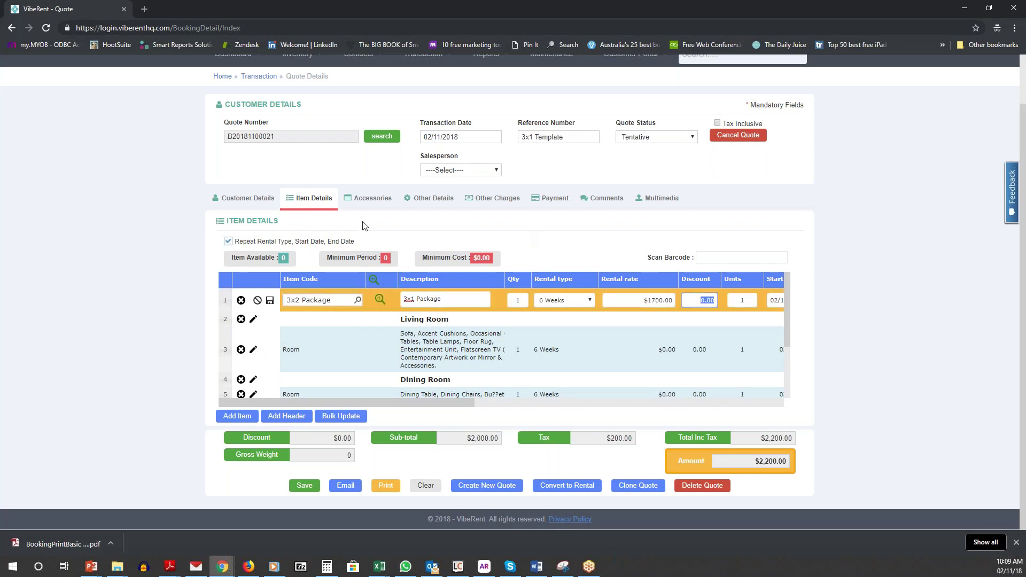
left_click(270, 302)
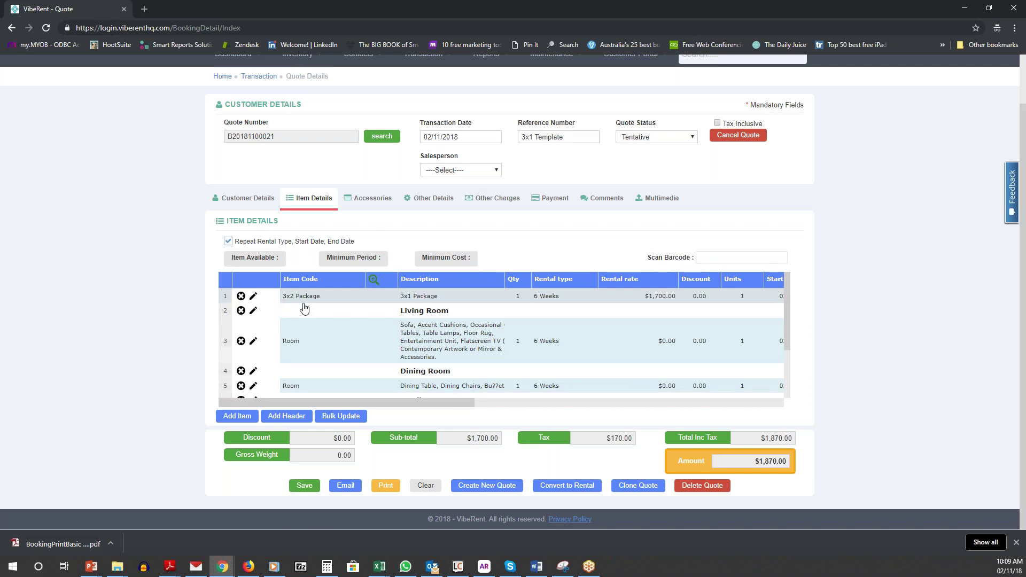
Step: Copy the first two lines of the Master Bedroom description from BookingPrintBasic (1).pdf in Adobe Reader and return to the quote in the browser
scroll(788, 343, "down", 2)
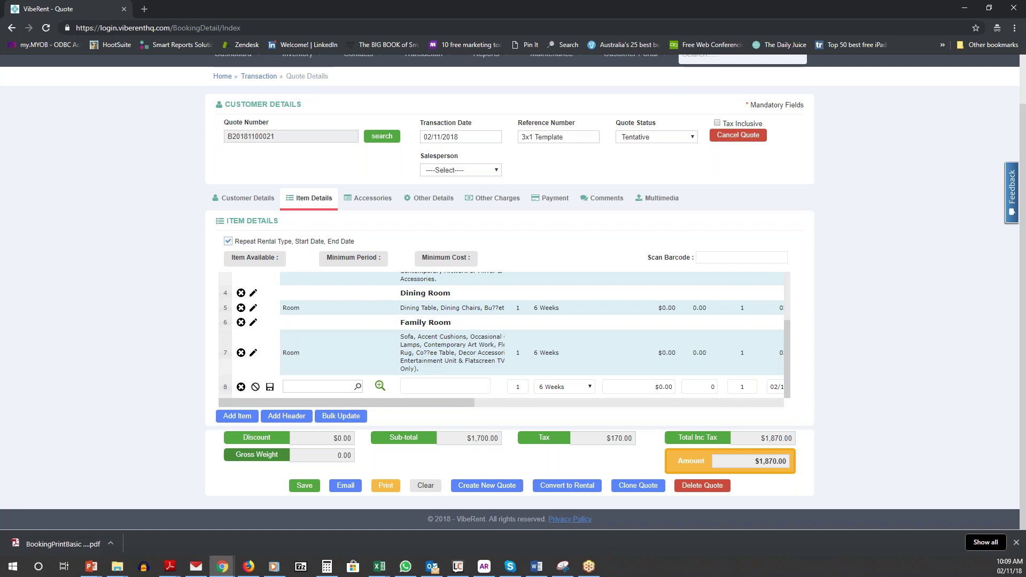
left_click(171, 568)
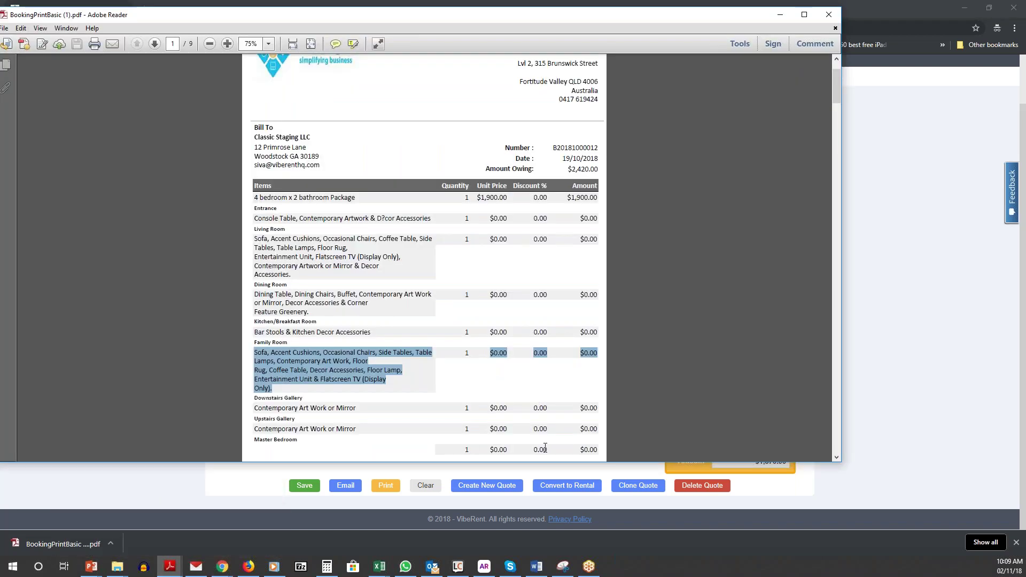
left_click(230, 527)
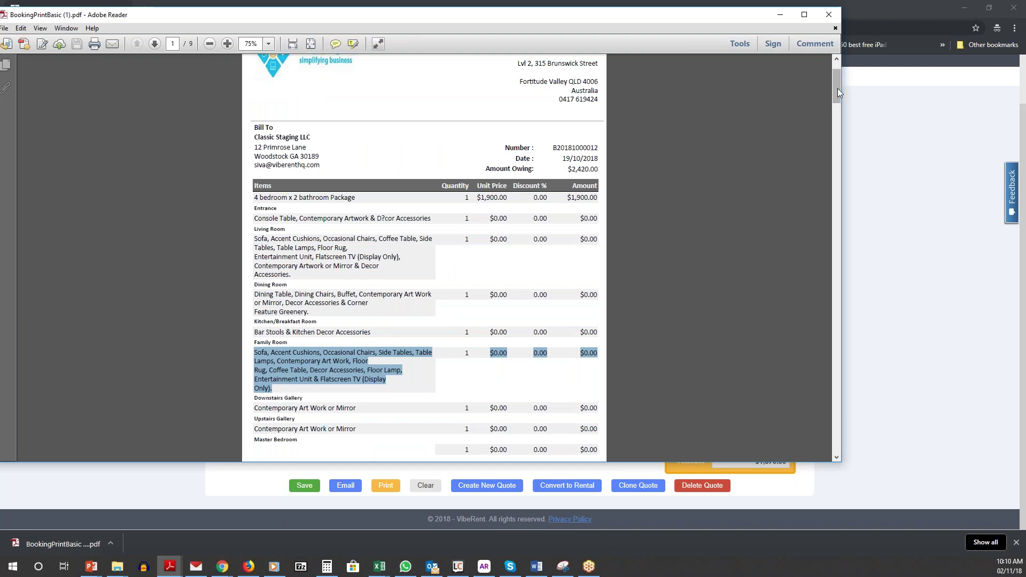
left_click_drag(838, 94, 845, 121)
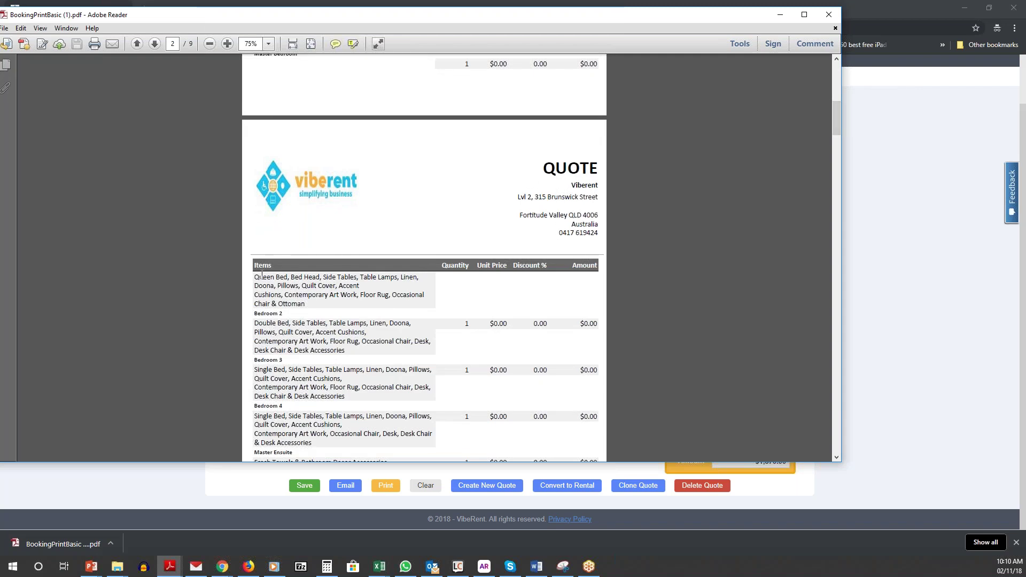
left_click_drag(255, 277, 361, 284)
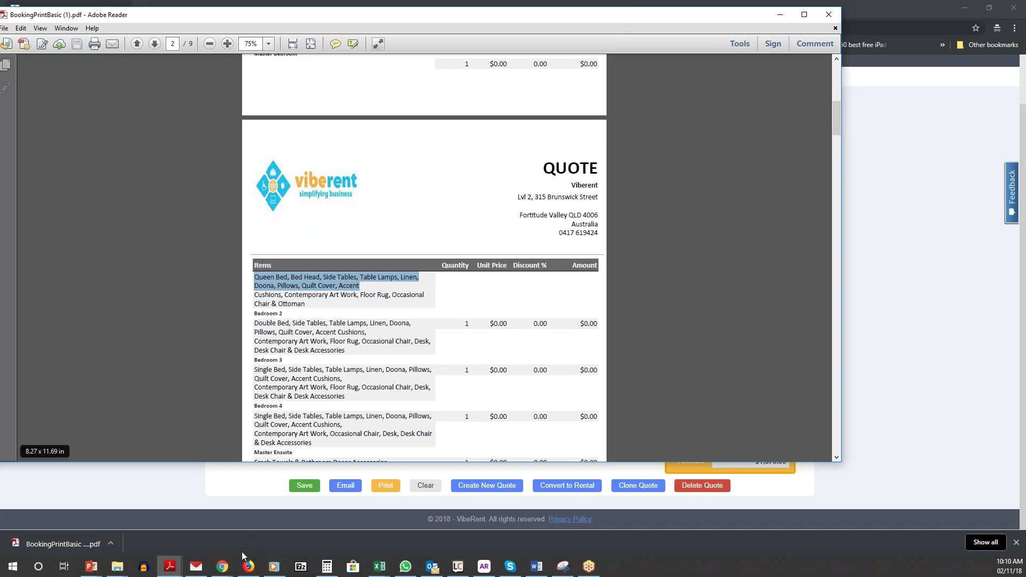
key("alt+Tab")
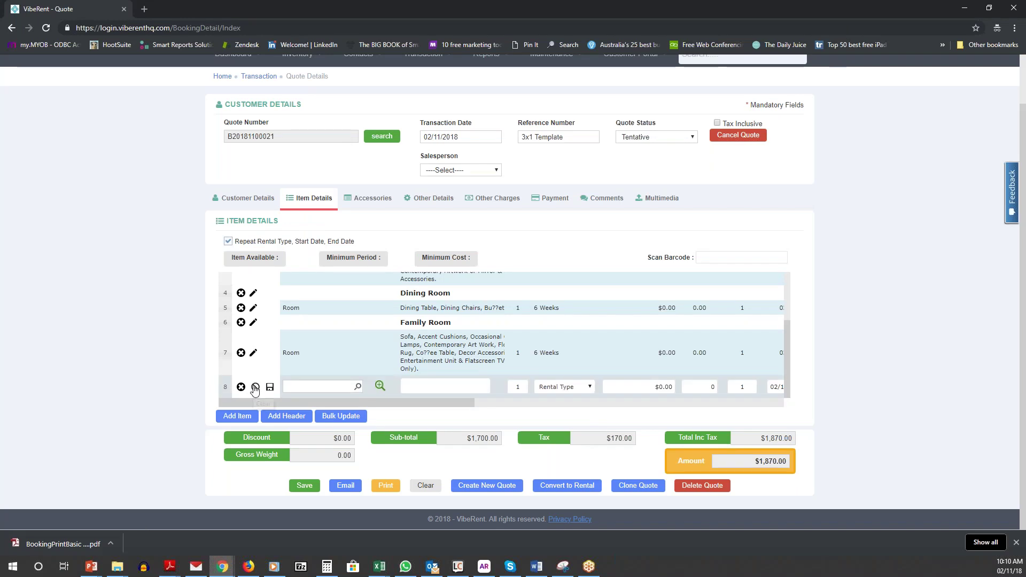
Step: Turn the empty eighth line into a header named Master Bedroom and save it
left_click(433, 385)
type("Master Bedroom")
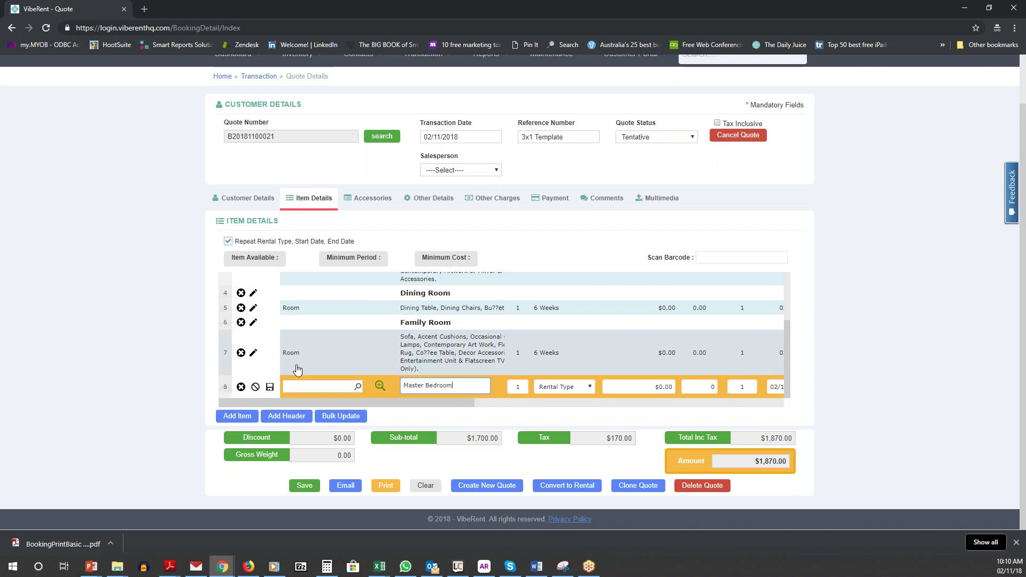
left_click(270, 388)
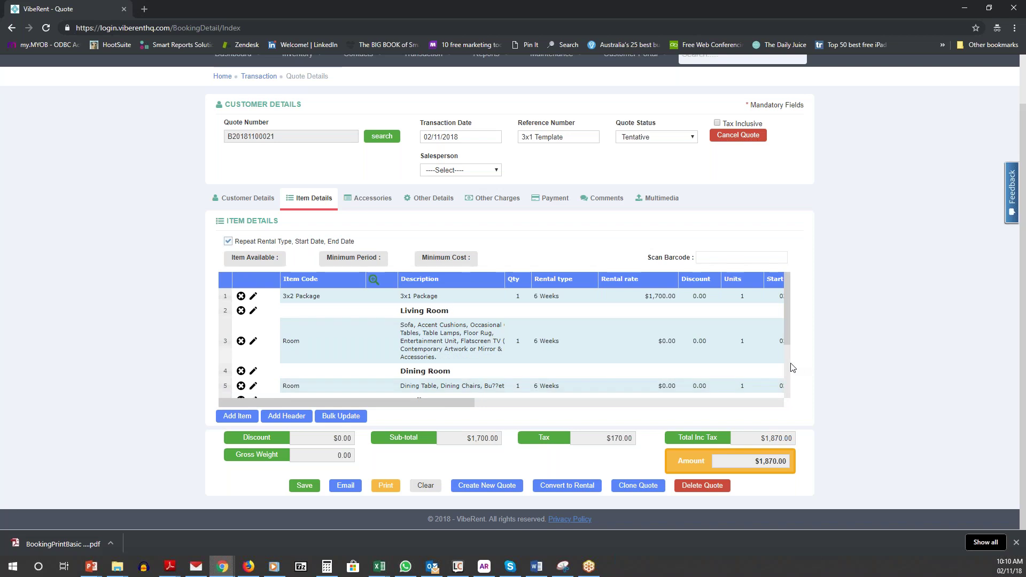
Step: Add the Room item under the Master Bedroom header, replace its description with the copied furniture list and save the line
scroll(787, 363, "down", 3)
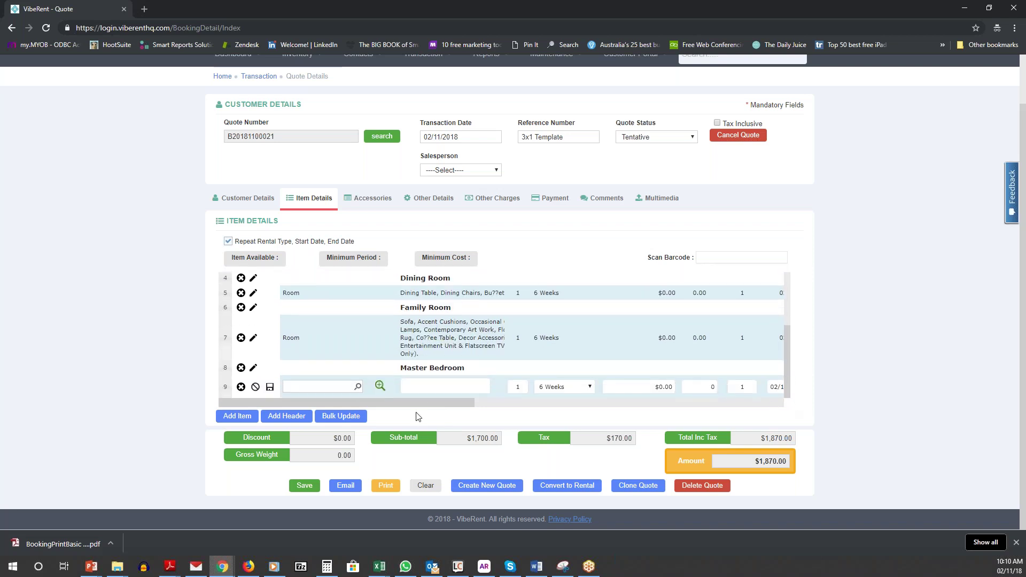
left_click(313, 385)
type("room")
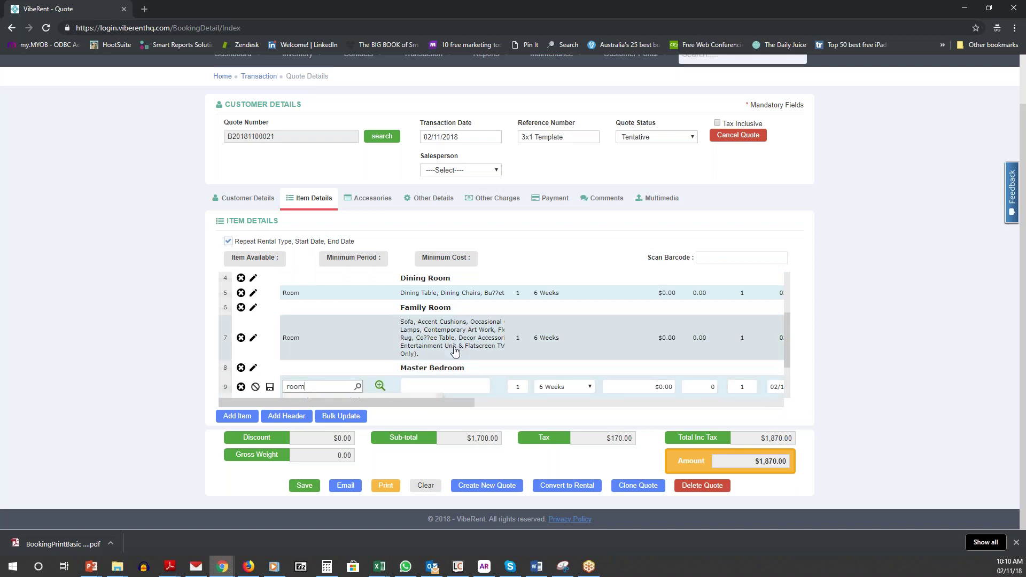
left_click(786, 378)
left_click(334, 393)
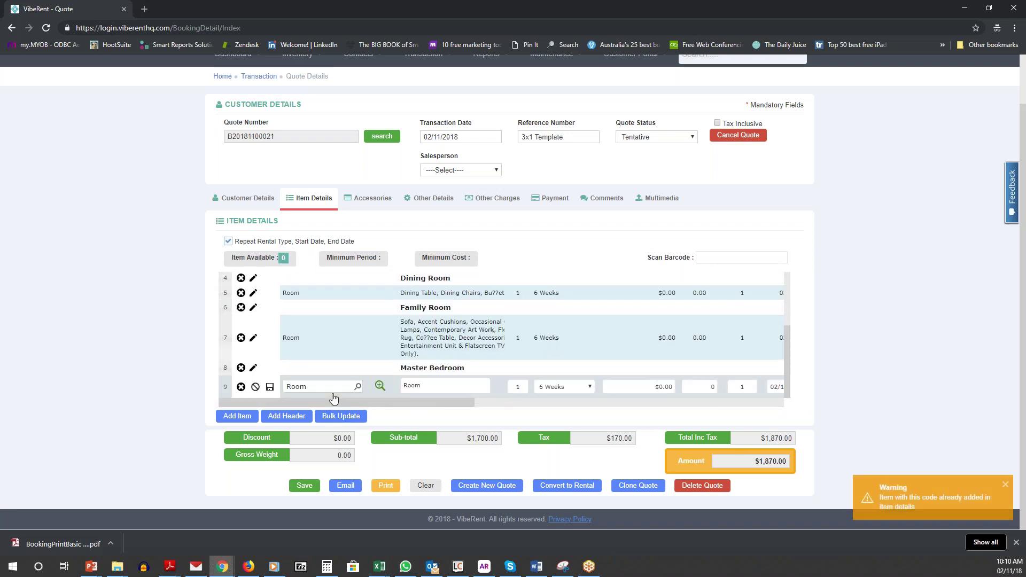
key("Tab")
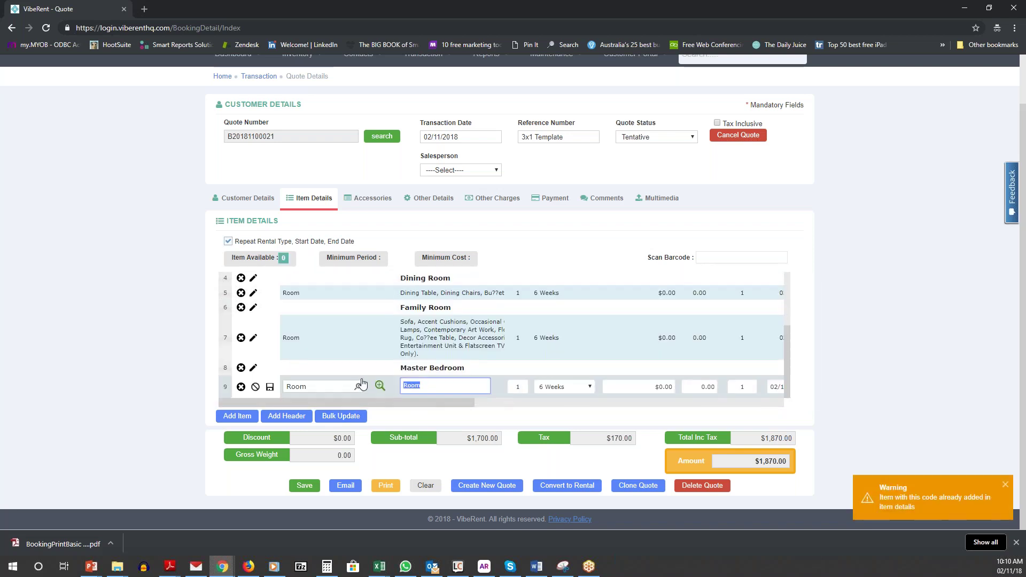
key("ctrl+v")
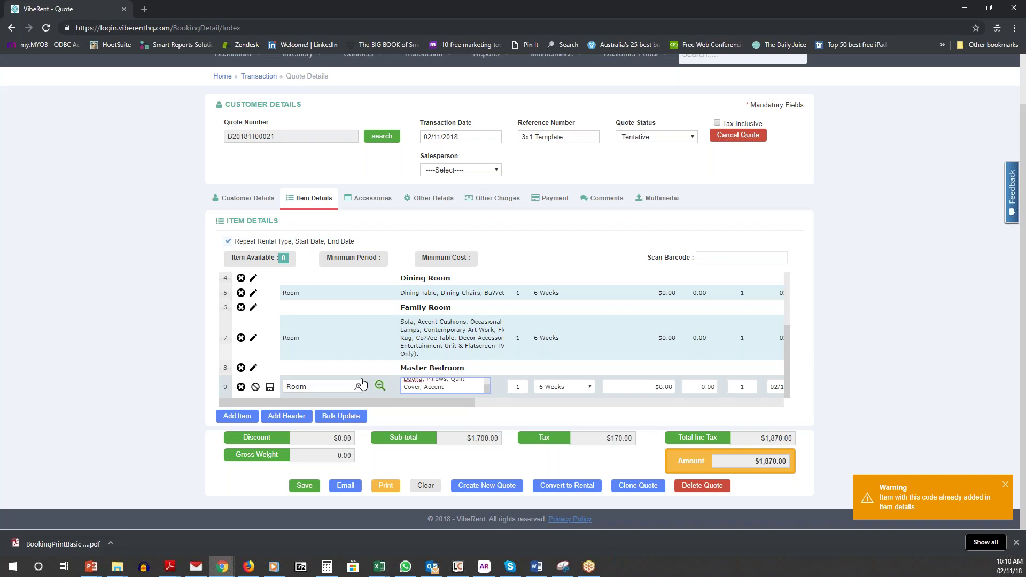
left_click(271, 390)
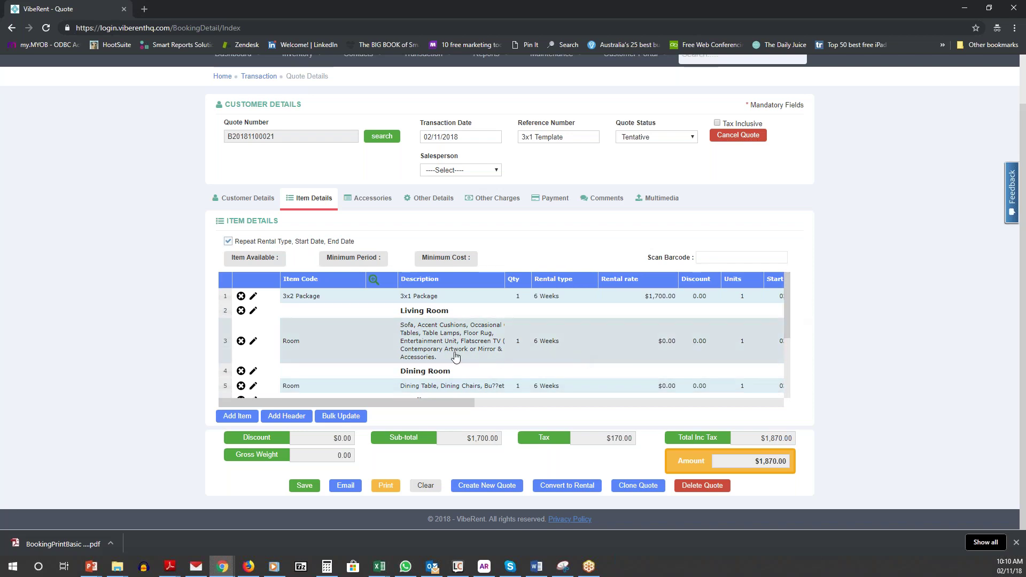
Step: Replace Accent Cushions and Occasional Chairs with Ottoman in the Living Room item's description
left_click(253, 341)
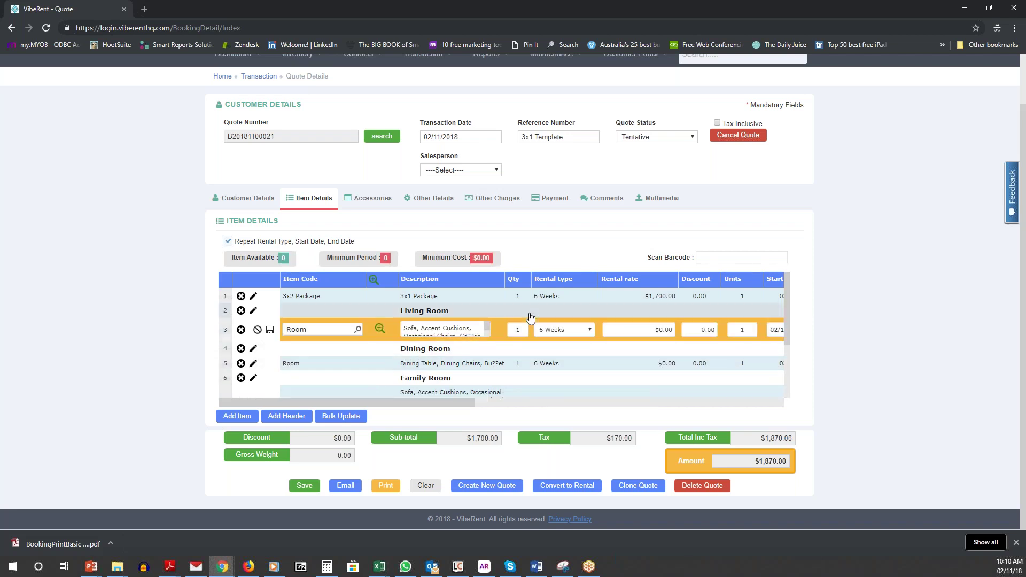
left_click_drag(421, 328, 474, 323)
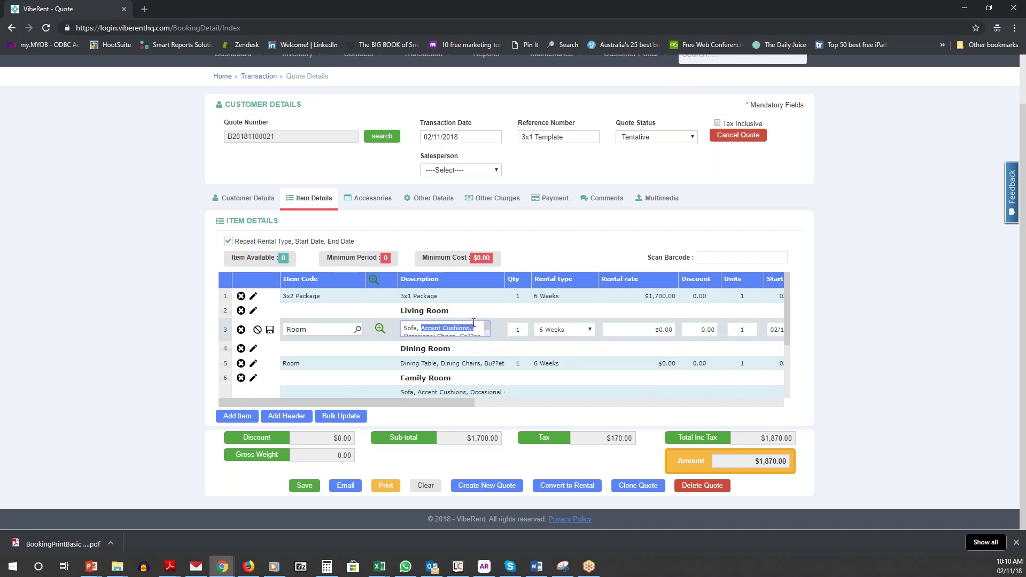
key("Delete")
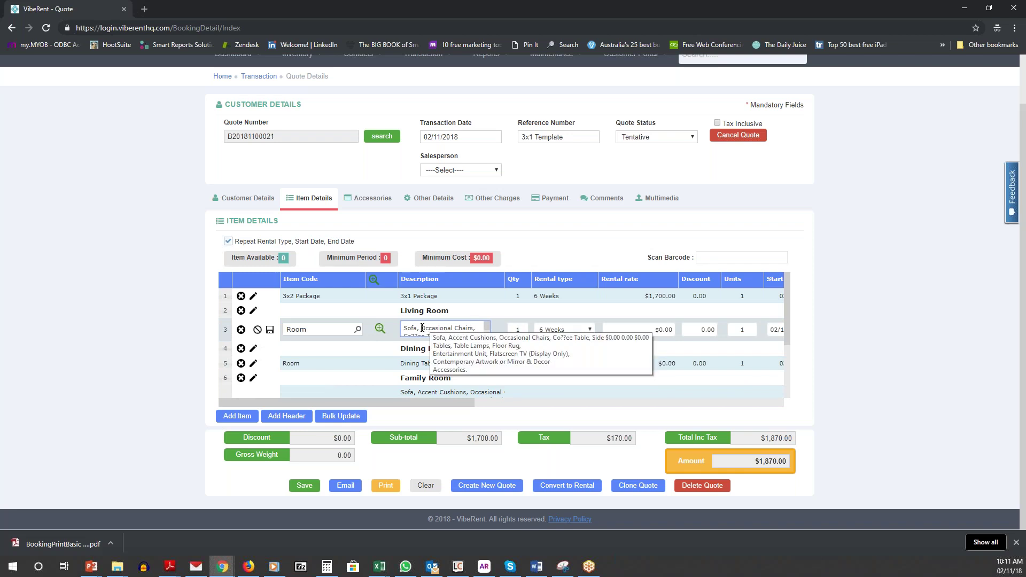
left_click_drag(422, 328, 473, 325)
type("Ottoman, Co??ee")
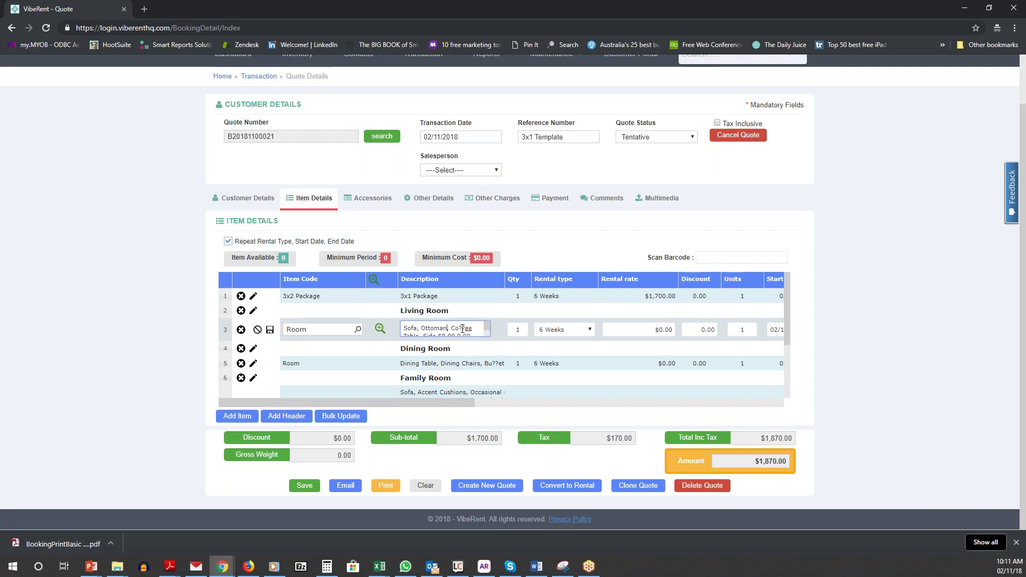
Step: Correct the garbled word to Coffee in the Living Room description, and save the line and the quote
key("BackSpace")
key("BackSpace")
type("ff")
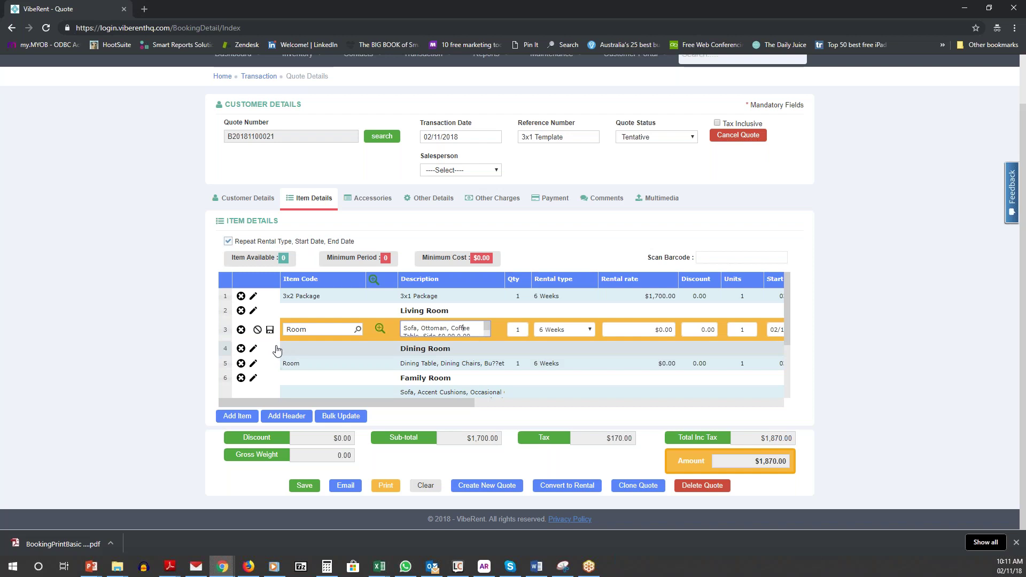
left_click(270, 330)
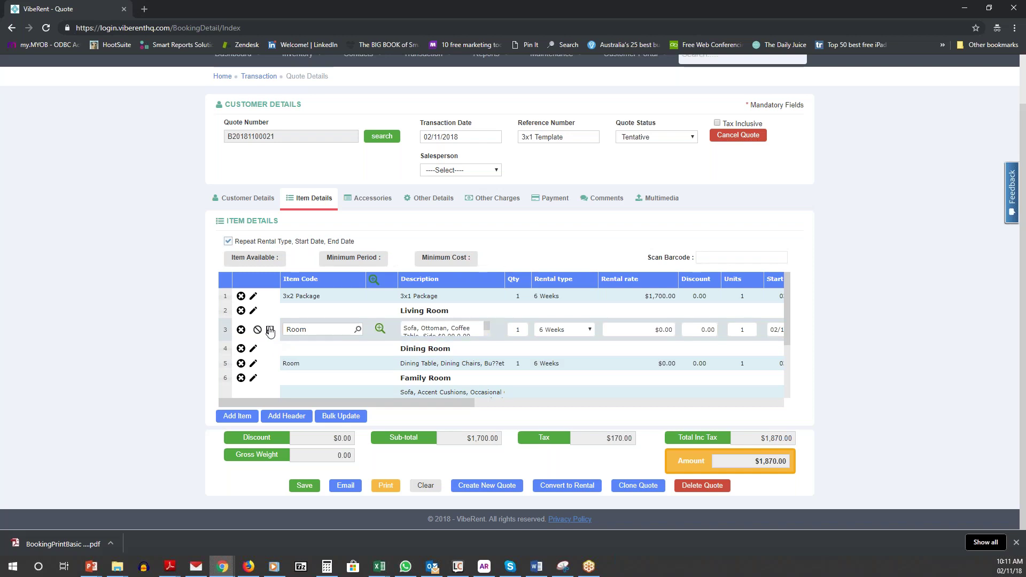
left_click(309, 488)
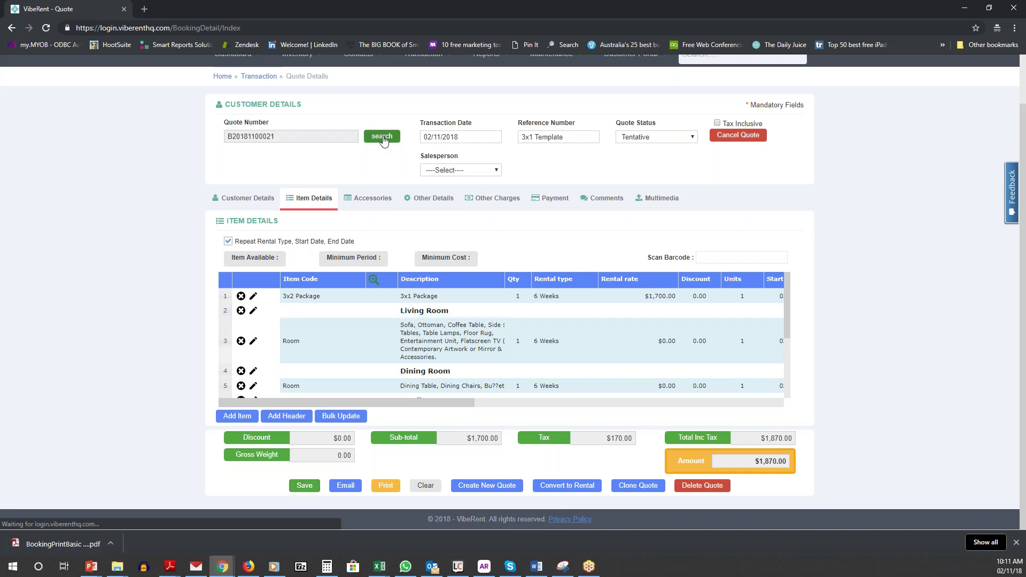
Step: Find and open the quote with reference number 4x2 Template and clone it
left_click(382, 138)
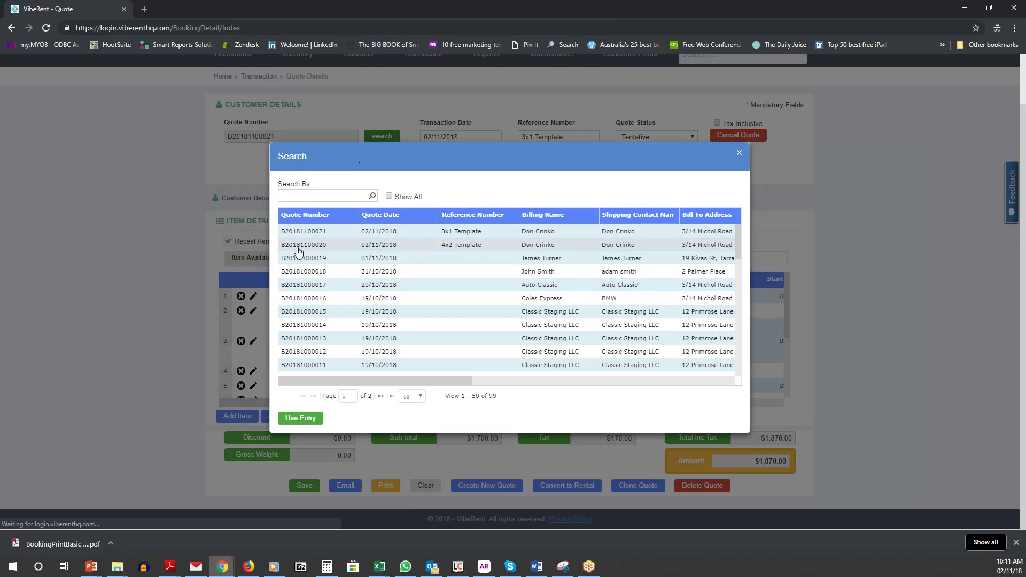
double_click(297, 252)
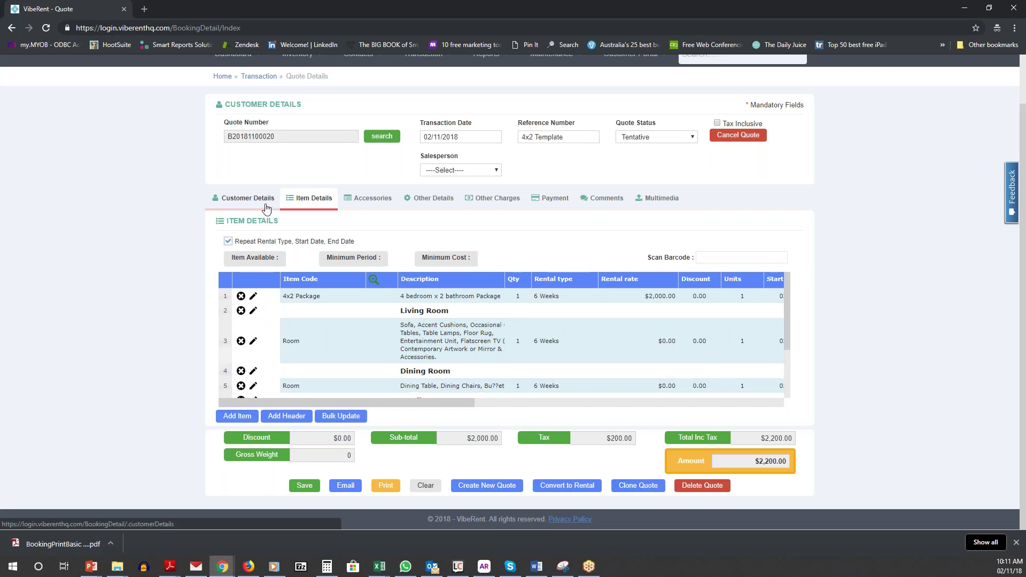
left_click(627, 485)
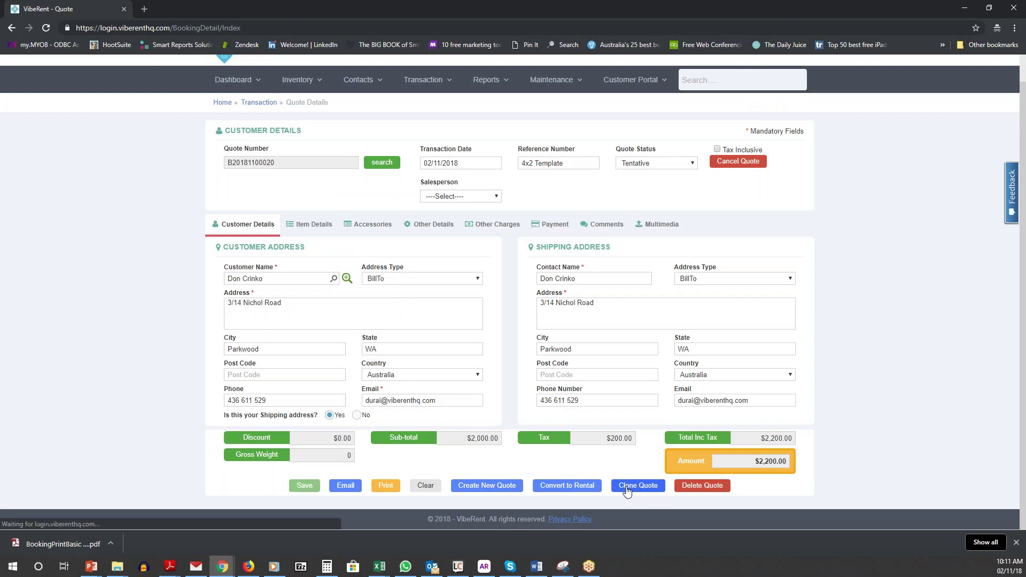
Step: Change the cloned quote's customer to Docuprint with address type BillTo and save the quote
left_click(345, 279)
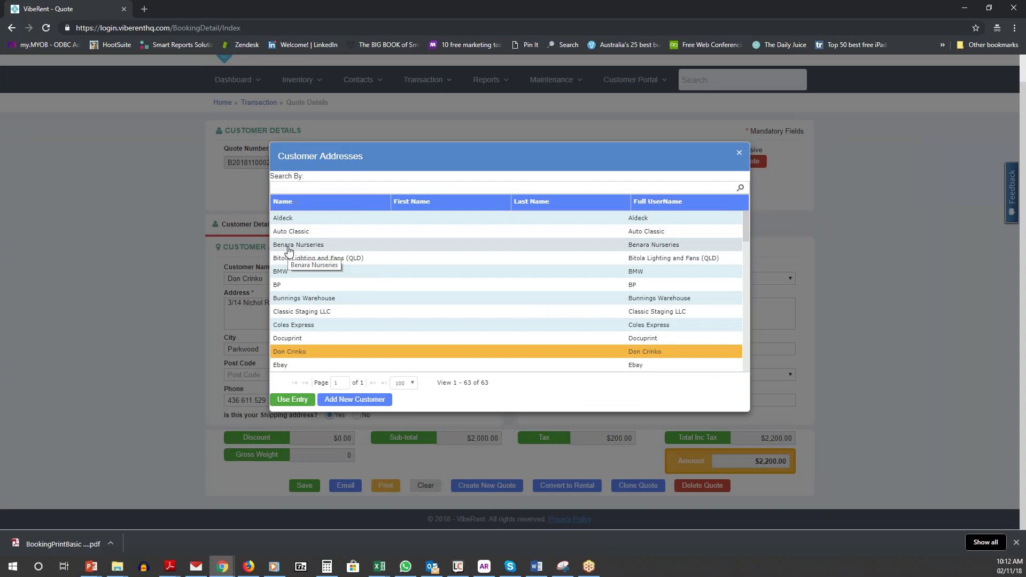
double_click(288, 338)
left_click(413, 280)
left_click(393, 324)
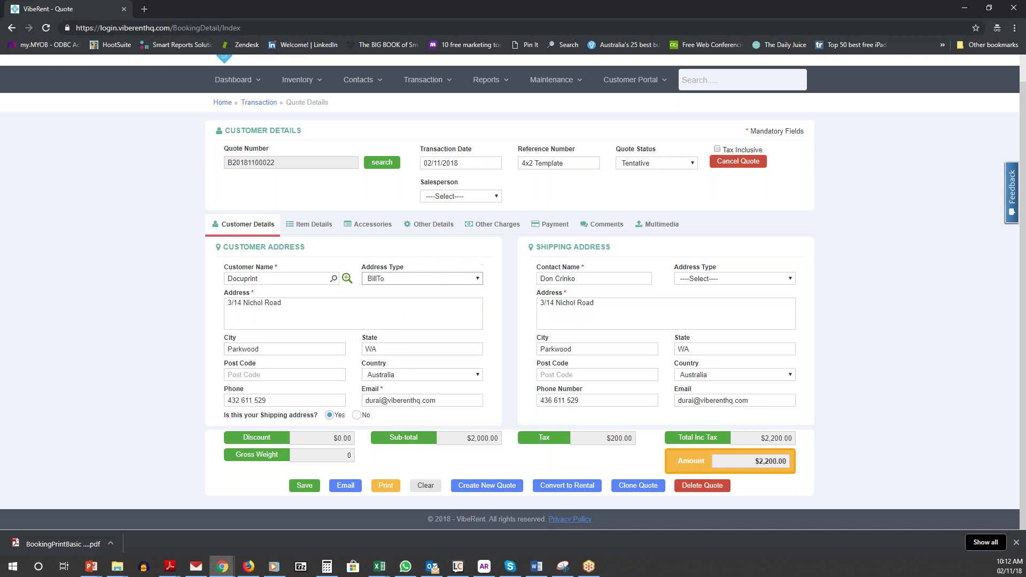
left_click(305, 486)
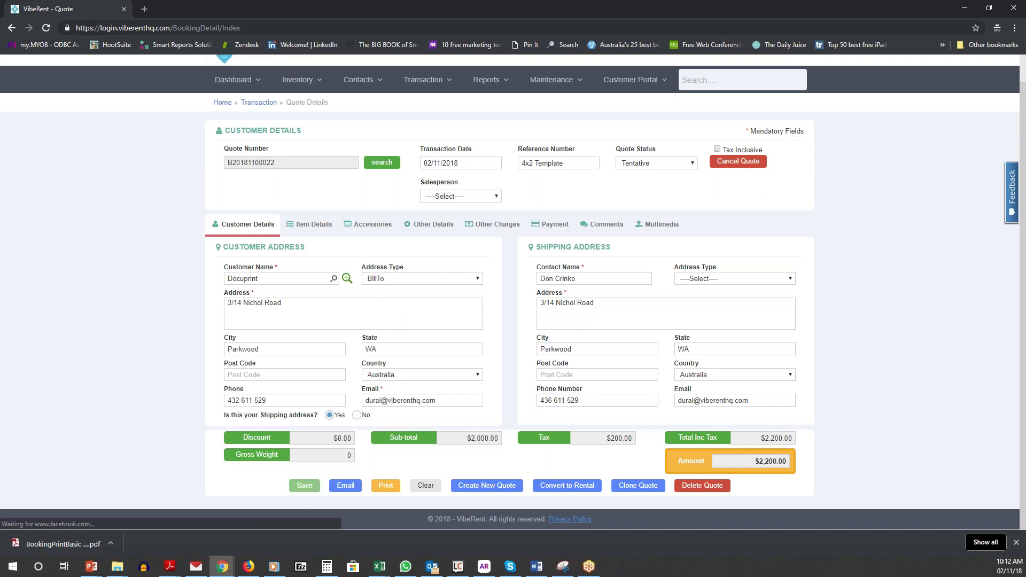